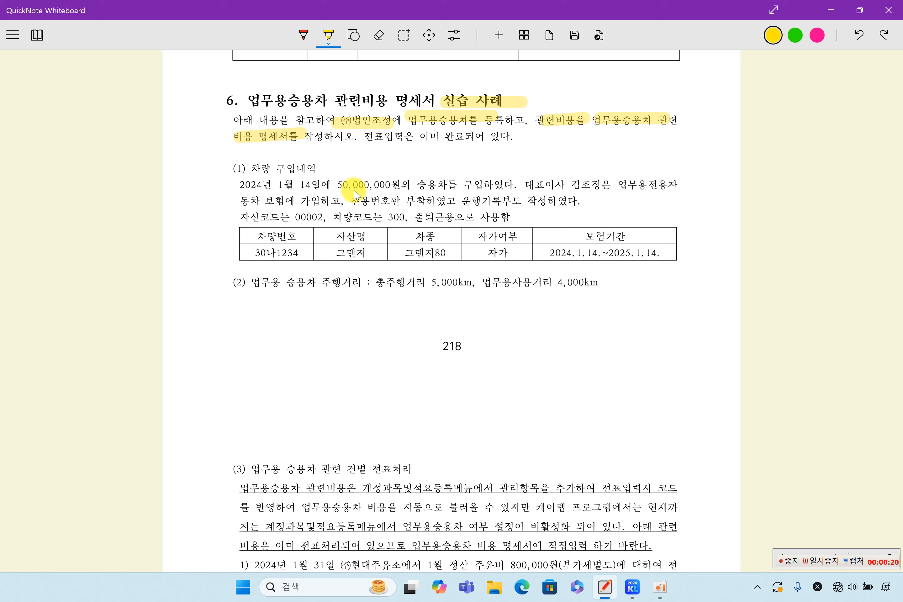
- Highlight the completed voucher entry note and the purchase, representative, insurance, dedicated plate and driving log details in section (1)
{"action": "left_click_drag", "start_coordinate": [380, 142], "coordinate": [459, 140]}
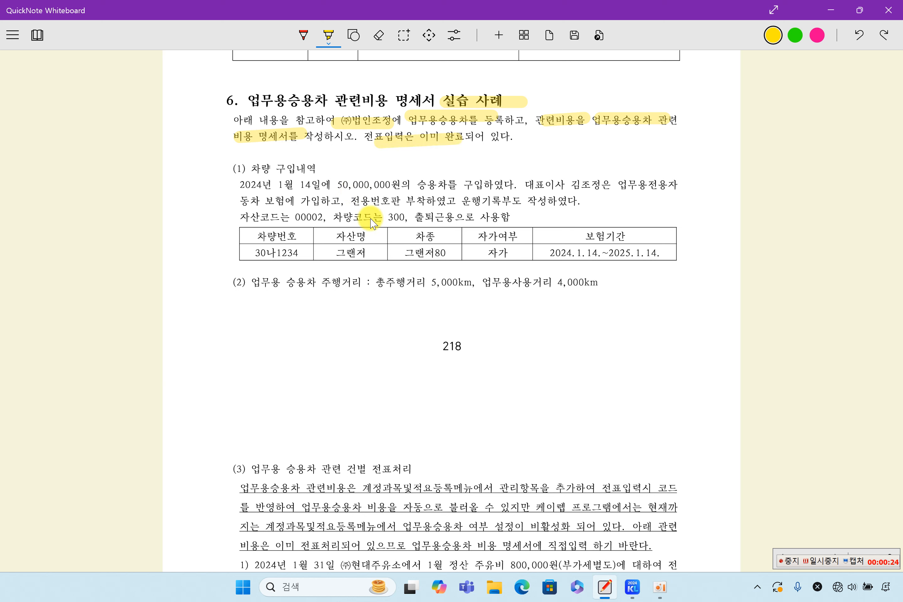
{"action": "left_click_drag", "start_coordinate": [260, 171], "coordinate": [303, 159]}
{"action": "left_click_drag", "start_coordinate": [252, 186], "coordinate": [601, 186]}
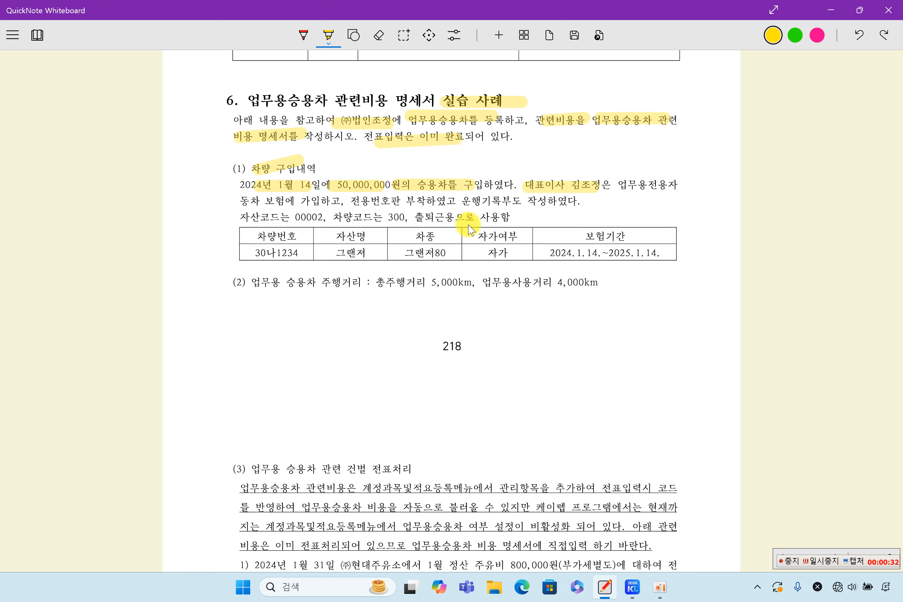
{"action": "left_click_drag", "start_coordinate": [250, 201], "coordinate": [535, 208]}
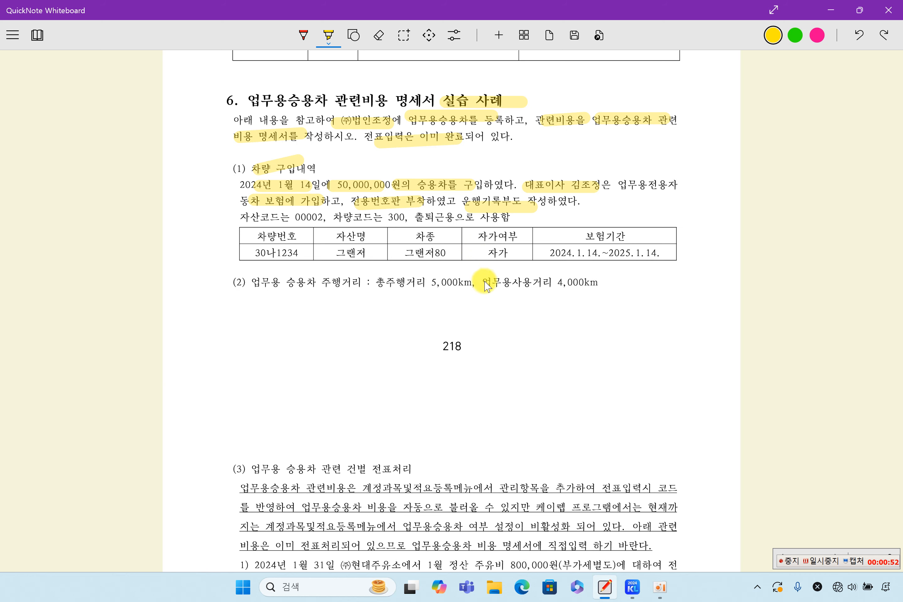
- In KcLep, open 고정자산등록, load the 차량운반구 (0208) assets and review the 그랜저's acquisition date and depreciation details
{"action": "left_click", "coordinate": [632, 587]}
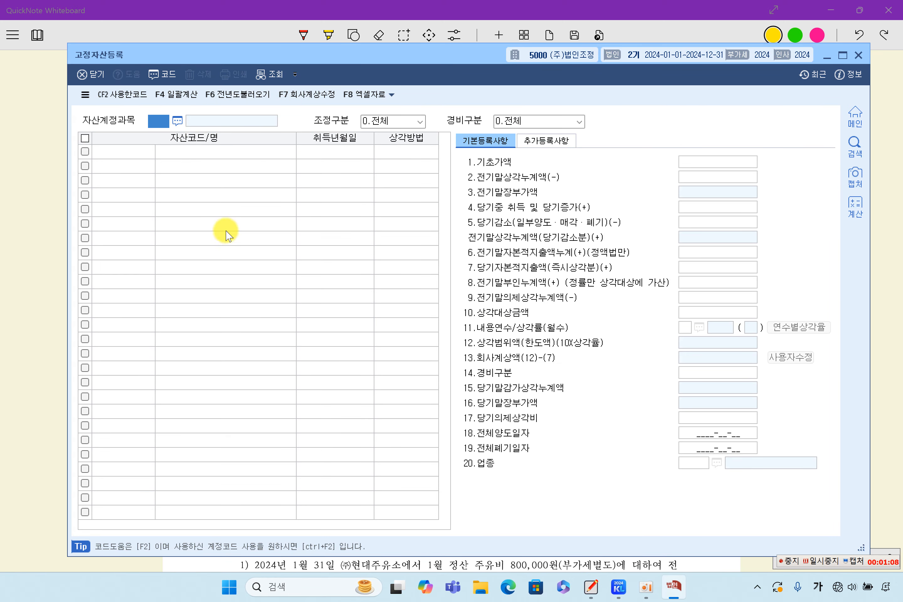
{"action": "left_click", "coordinate": [182, 123]}
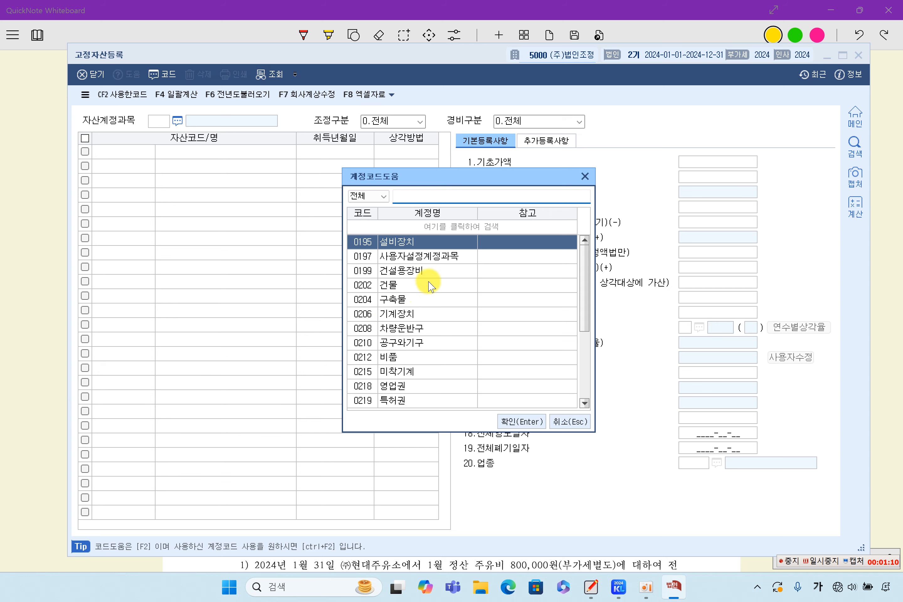
{"action": "double_click", "coordinate": [416, 337]}
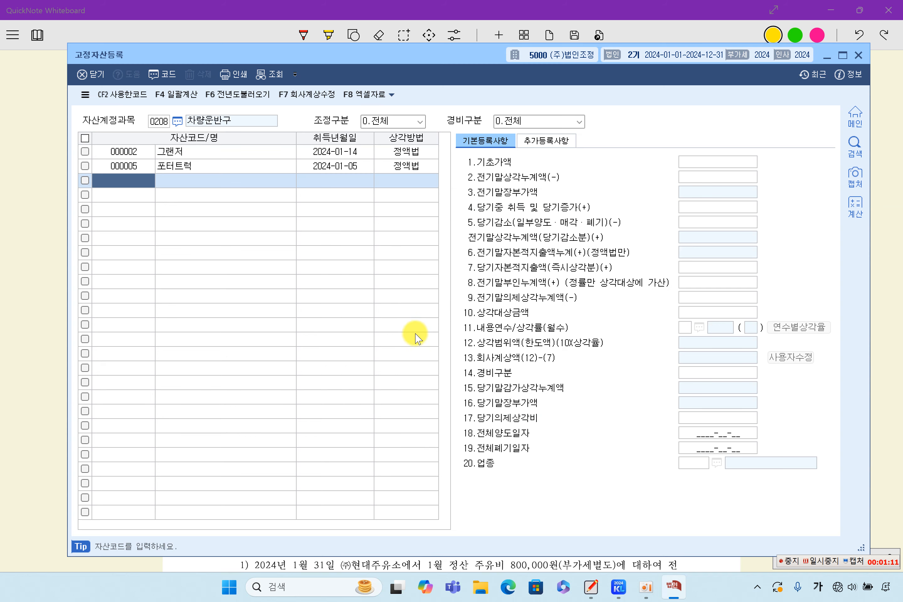
{"action": "left_click", "coordinate": [191, 166]}
{"action": "left_click", "coordinate": [205, 157]}
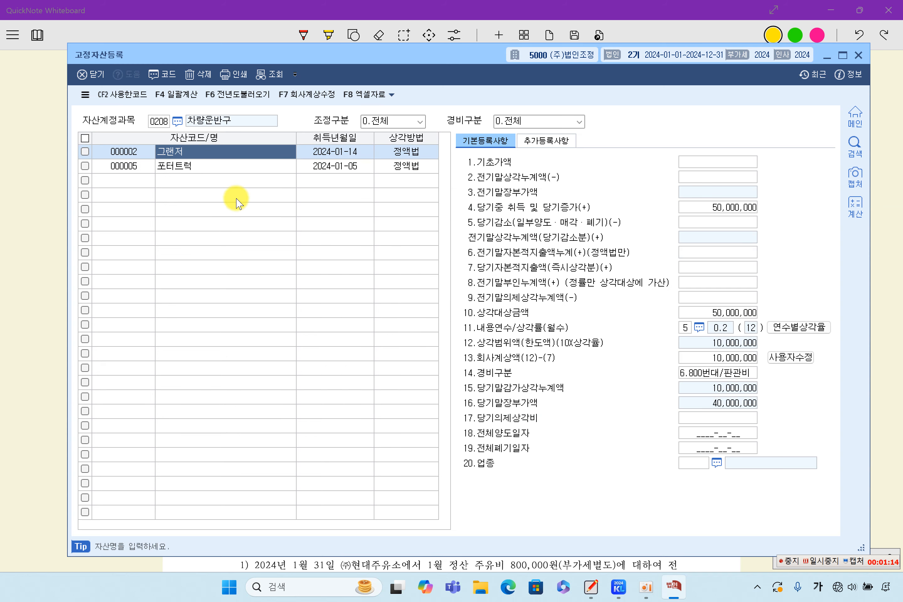
{"action": "left_click", "coordinate": [349, 166]}
{"action": "left_click", "coordinate": [350, 151]}
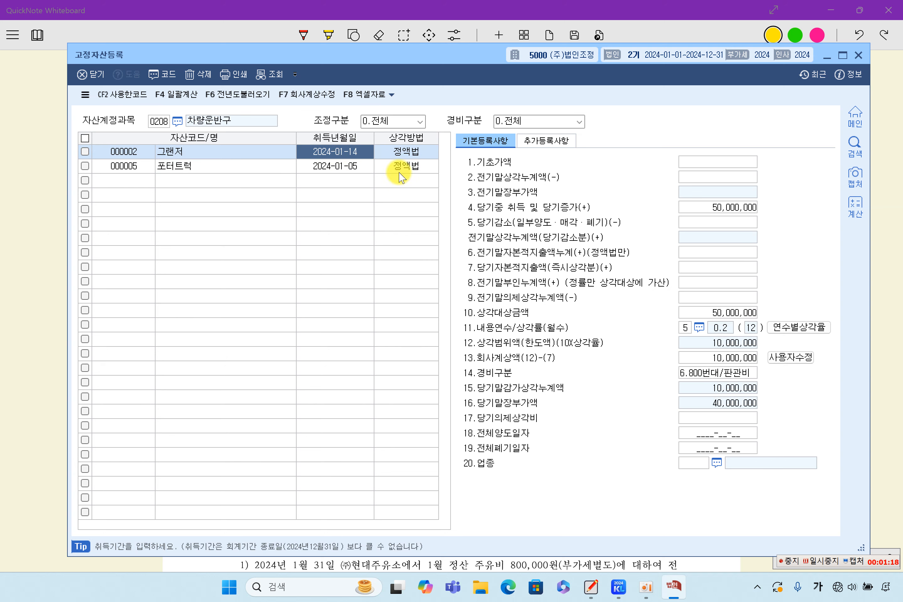
{"action": "left_click", "coordinate": [739, 316]}
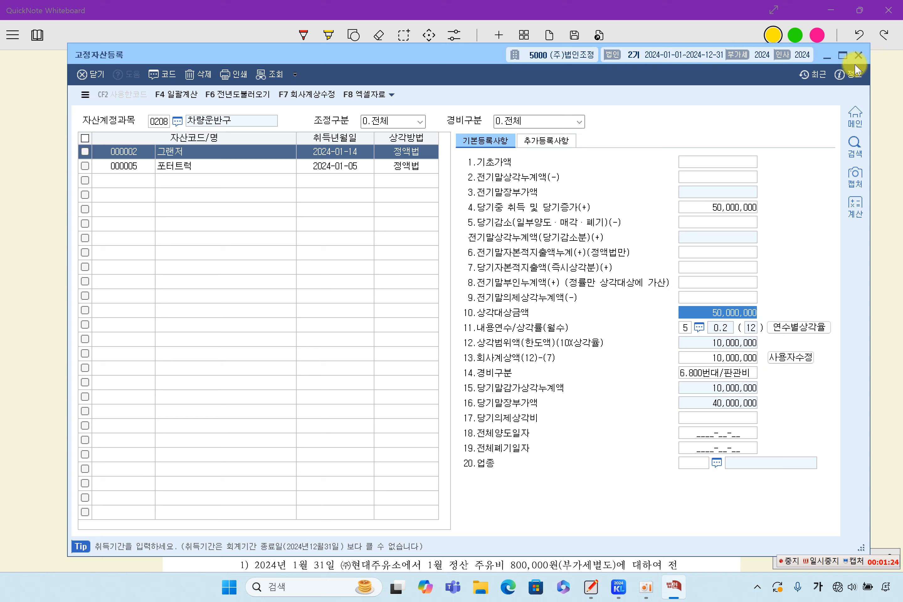
{"action": "left_click", "coordinate": [859, 55]}
- Return to QuickNote Whiteboard and highlight the 그랜저's values in the vehicle table and the mileage line in section (2)
{"action": "left_click", "coordinate": [863, 308]}
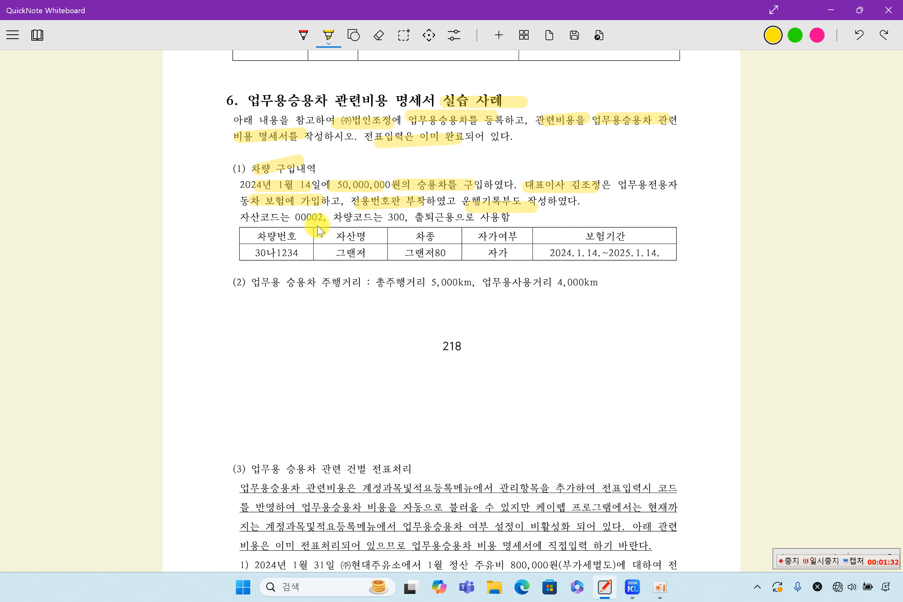
{"action": "left_click_drag", "start_coordinate": [251, 252], "coordinate": [642, 256]}
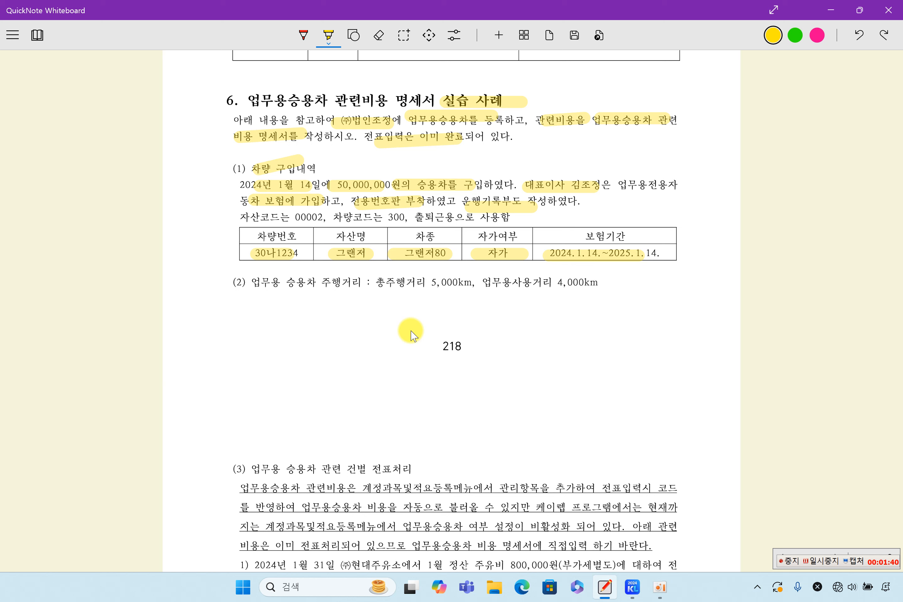
{"action": "left_click_drag", "start_coordinate": [243, 283], "coordinate": [576, 287]}
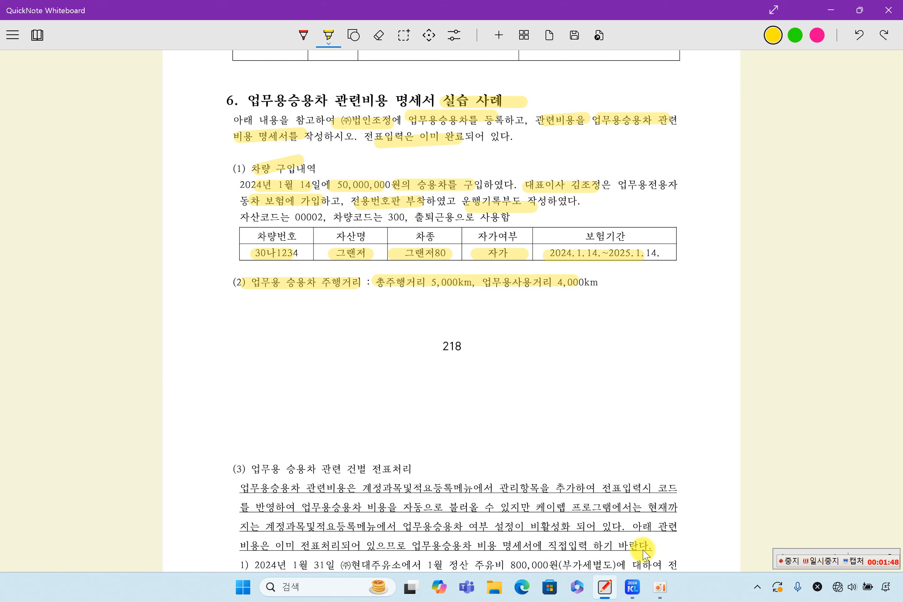
- Switch to KcLep, open 업무용승용차등록 and review the 그랜저's vehicle code, plate number and model
{"action": "left_click", "coordinate": [632, 588]}
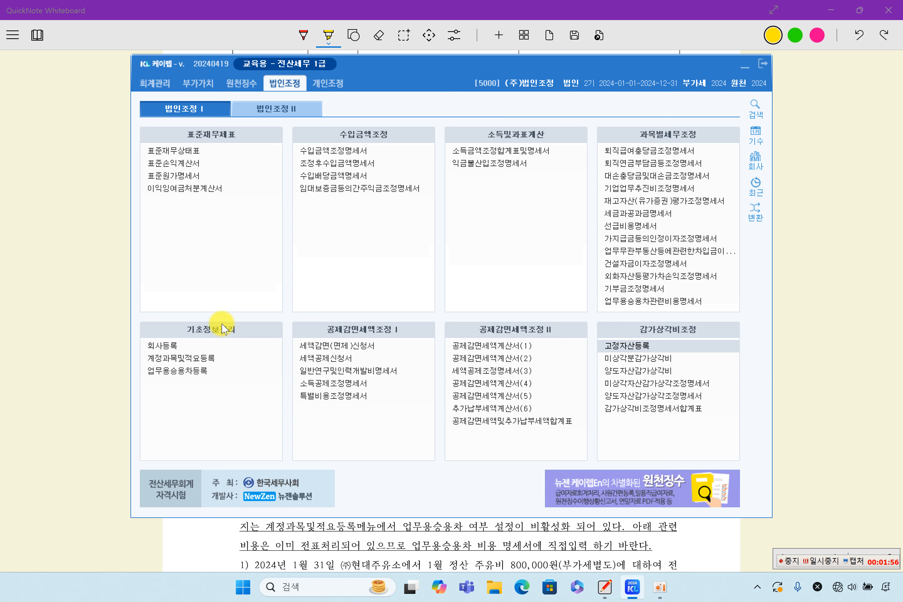
{"action": "left_click", "coordinate": [195, 372]}
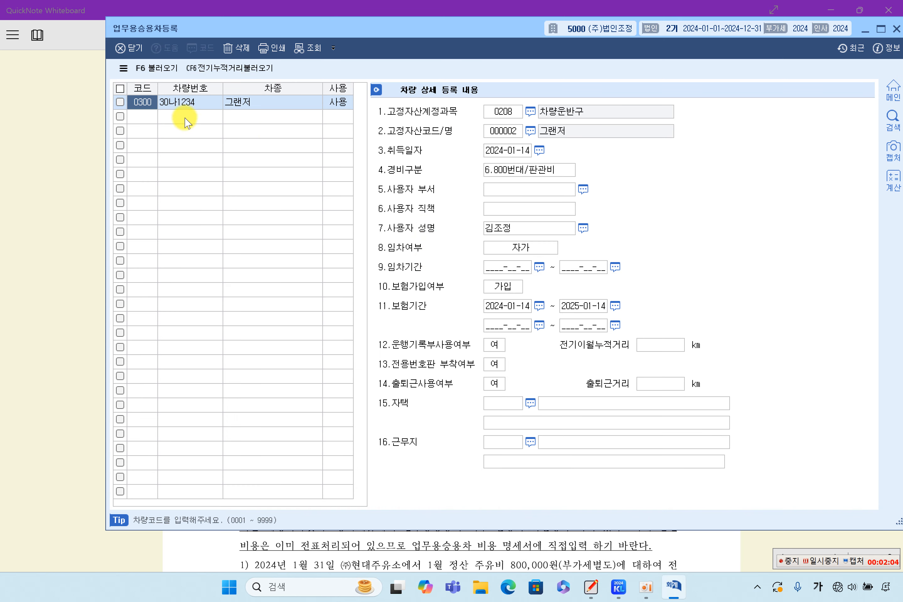
{"action": "left_click", "coordinate": [190, 102]}
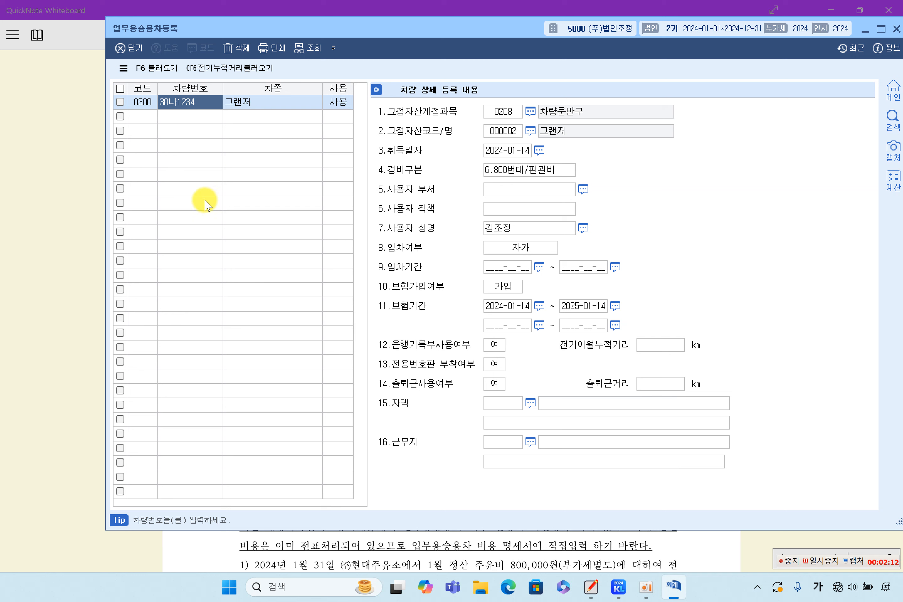
{"action": "left_click", "coordinate": [143, 102]}
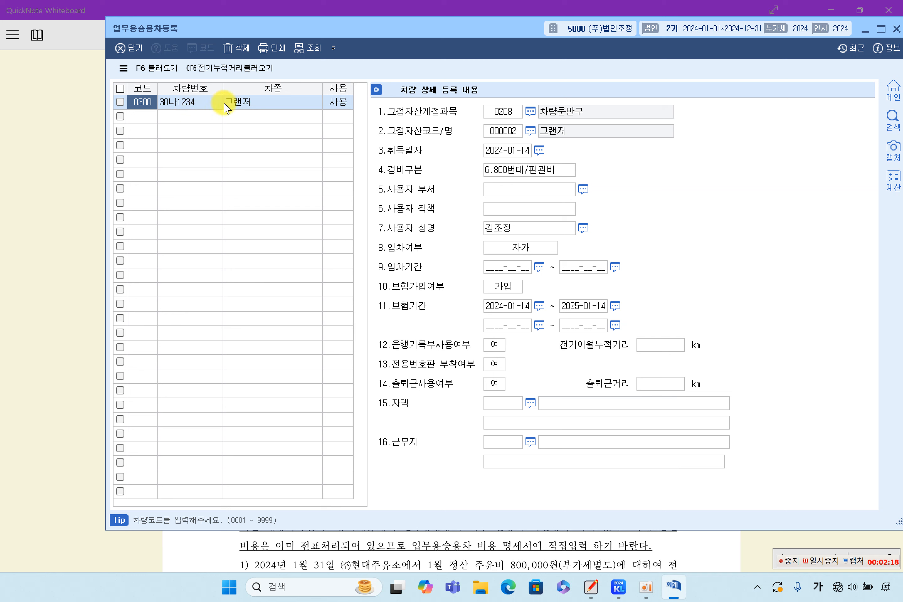
{"action": "left_click", "coordinate": [213, 102]}
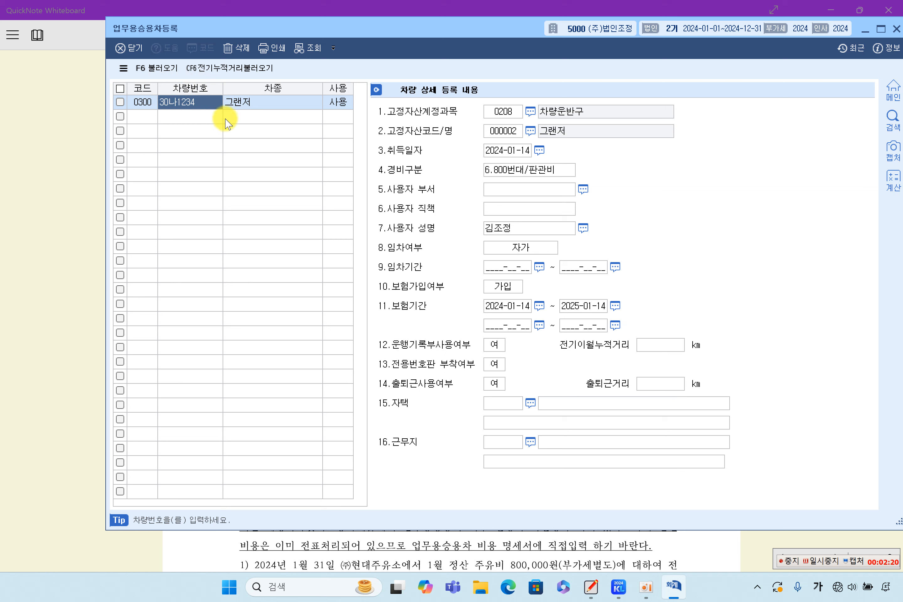
{"action": "left_click", "coordinate": [258, 106]}
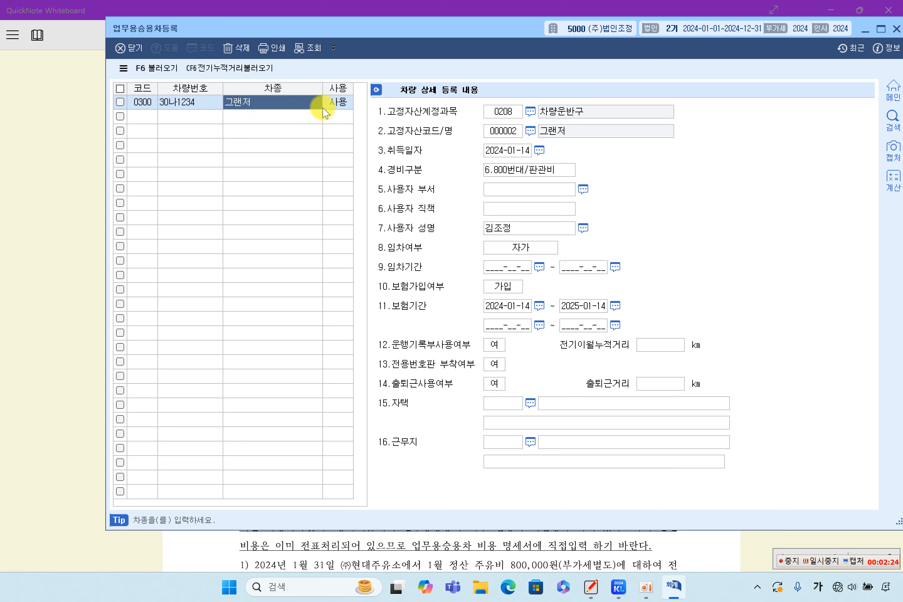
- Examine the lookup lists for the 그랜저's fixed asset account and fixed asset code, keeping the existing entries
{"action": "left_click", "coordinate": [502, 112]}
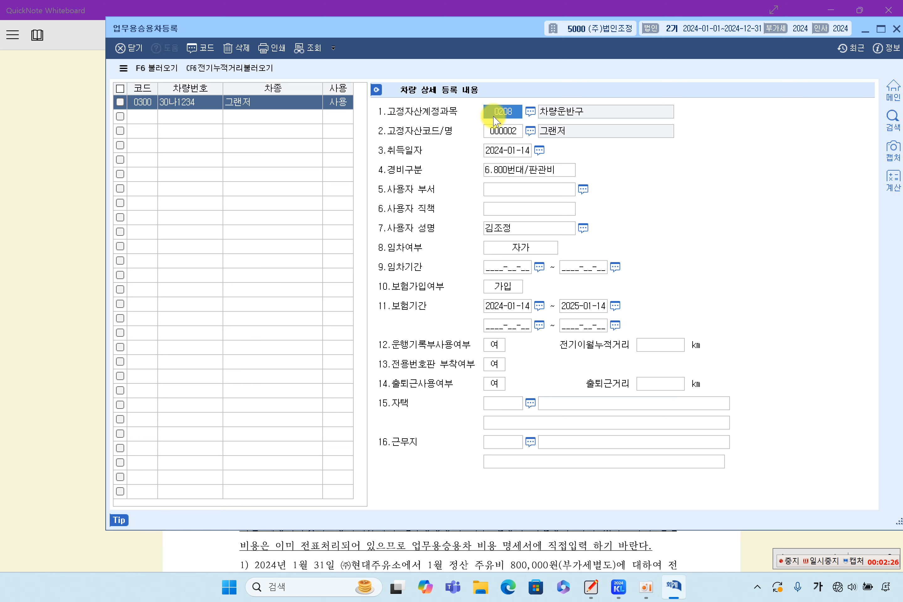
{"action": "left_click", "coordinate": [531, 113]}
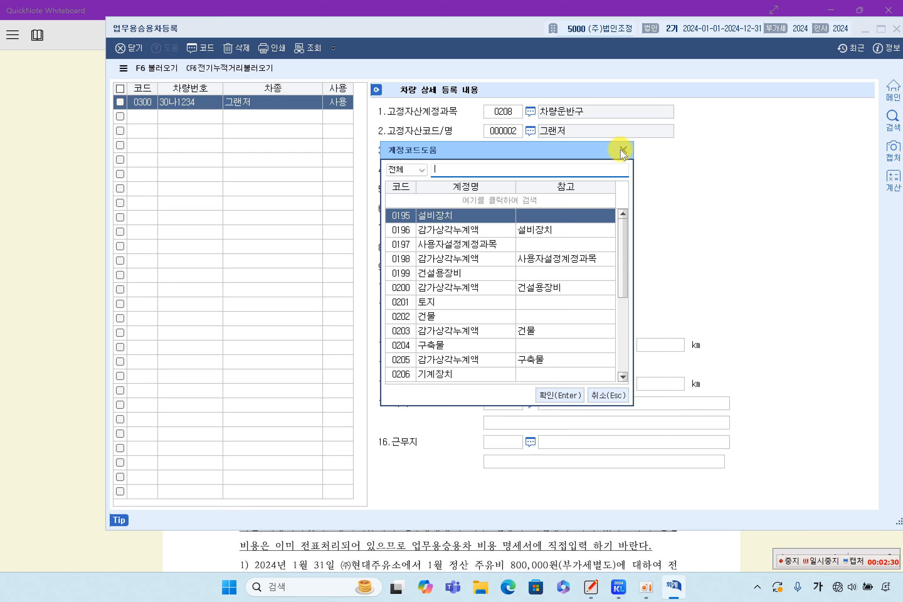
{"action": "left_click", "coordinate": [623, 149]}
{"action": "key", "text": "Return"}
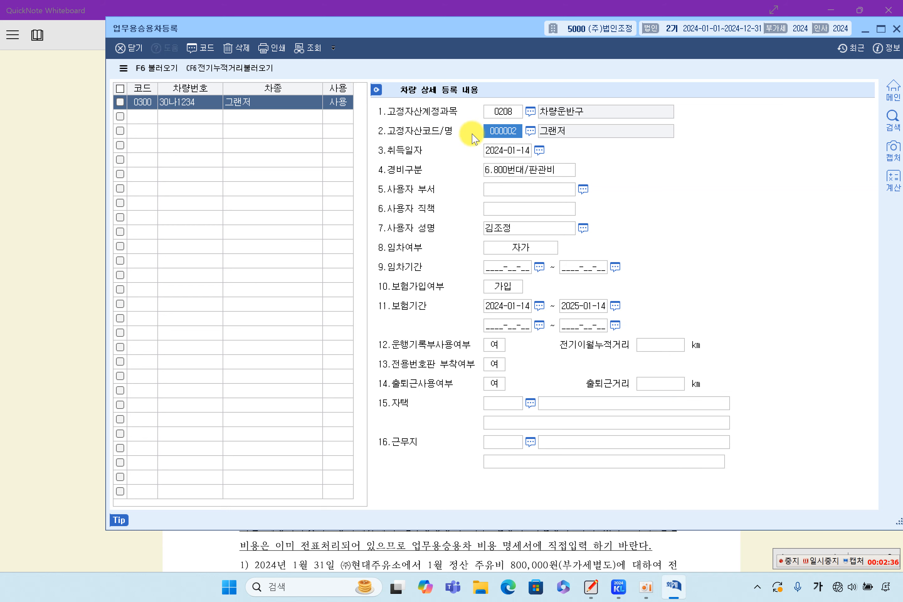
{"action": "left_click", "coordinate": [530, 130]}
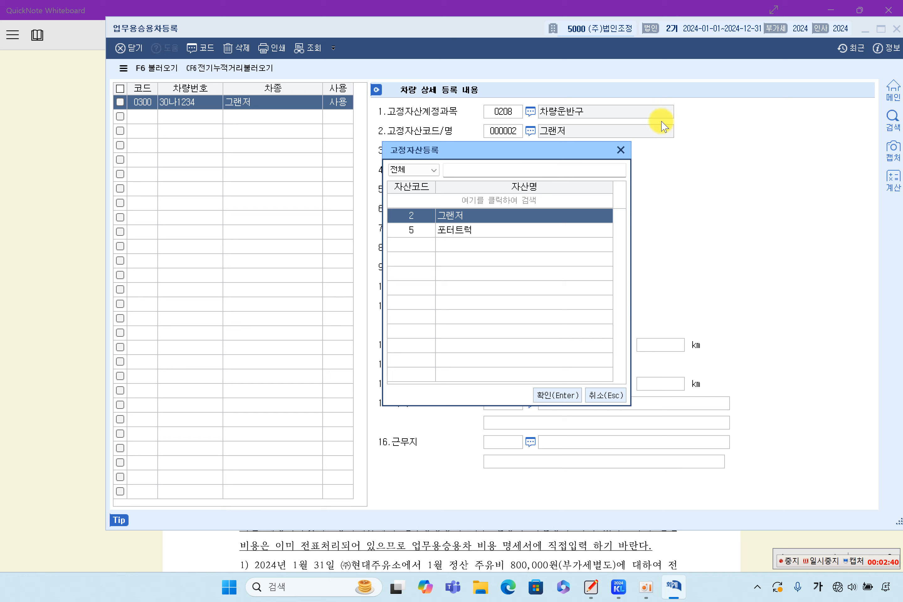
{"action": "left_click", "coordinate": [619, 151]}
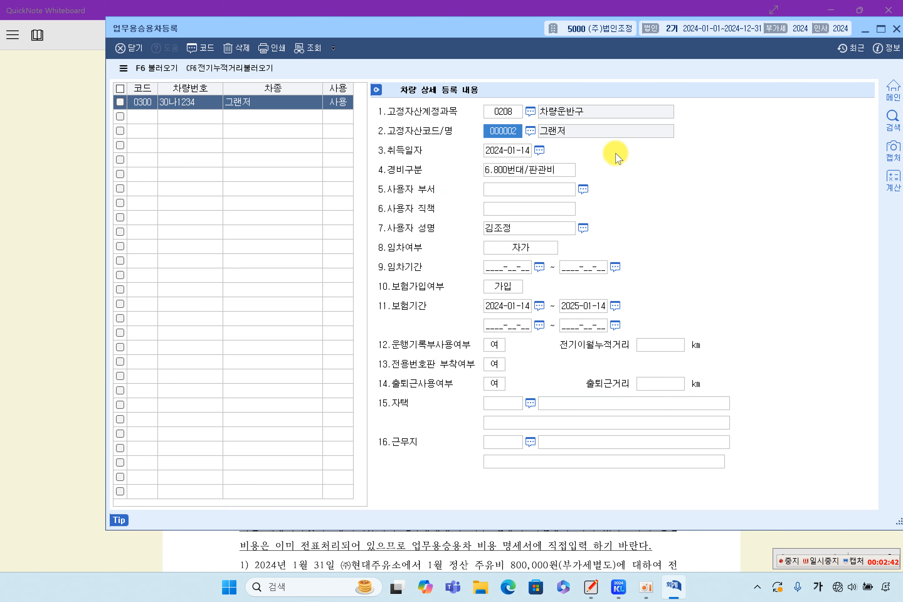
- Check the acquisition date and the user's department and position in the vehicle details
{"action": "left_click", "coordinate": [509, 151]}
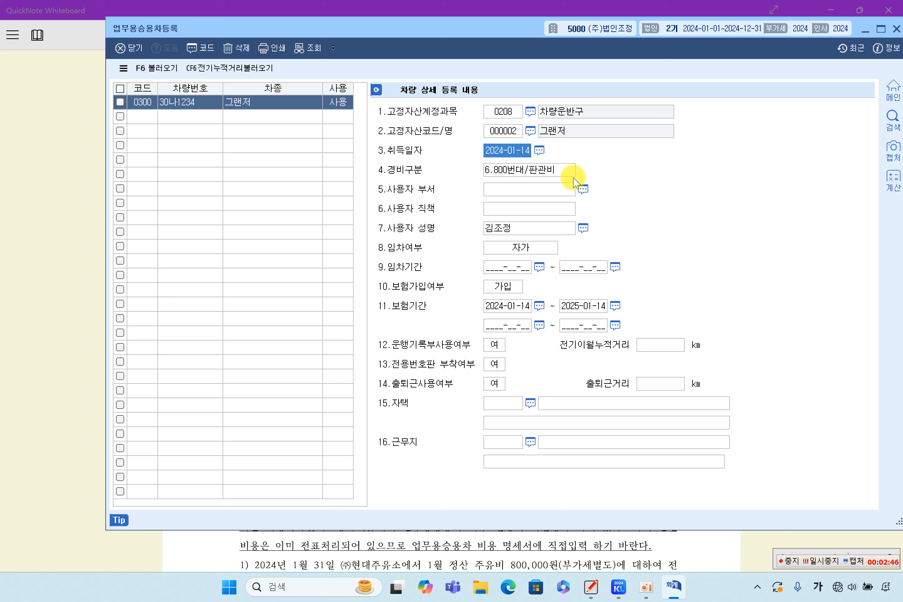
{"action": "left_click", "coordinate": [547, 209]}
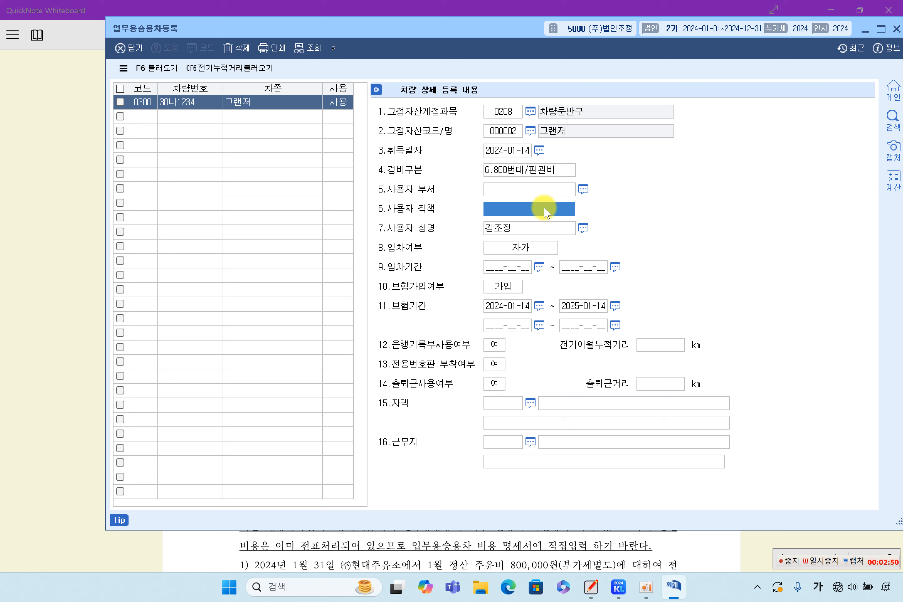
{"action": "left_click", "coordinate": [544, 193]}
{"action": "left_click", "coordinate": [542, 211]}
{"action": "left_click", "coordinate": [545, 190]}
{"action": "left_click", "coordinate": [544, 210]}
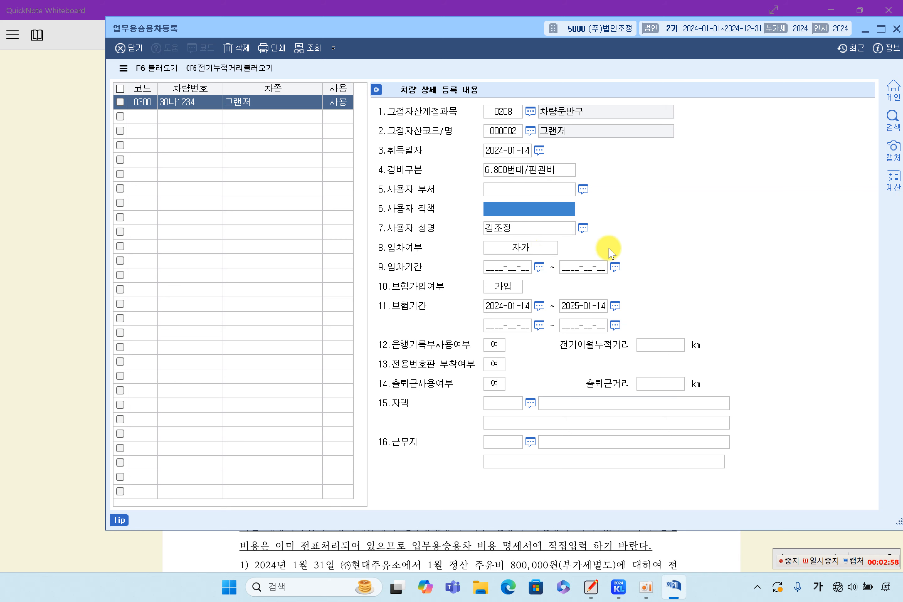
- Select 자가 as the vehicle's lease status and leave the lease period blank
{"action": "left_click", "coordinate": [511, 248]}
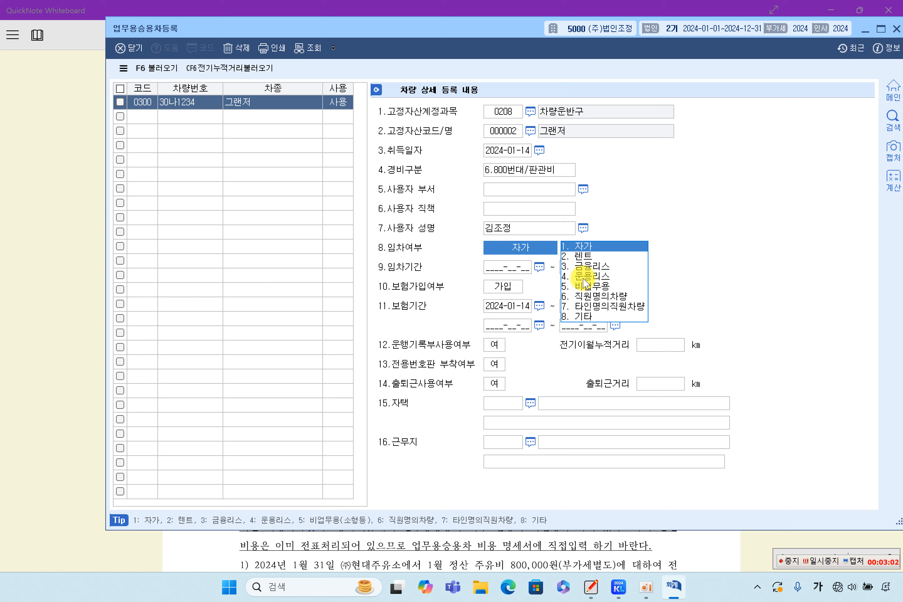
{"action": "left_click", "coordinate": [588, 250]}
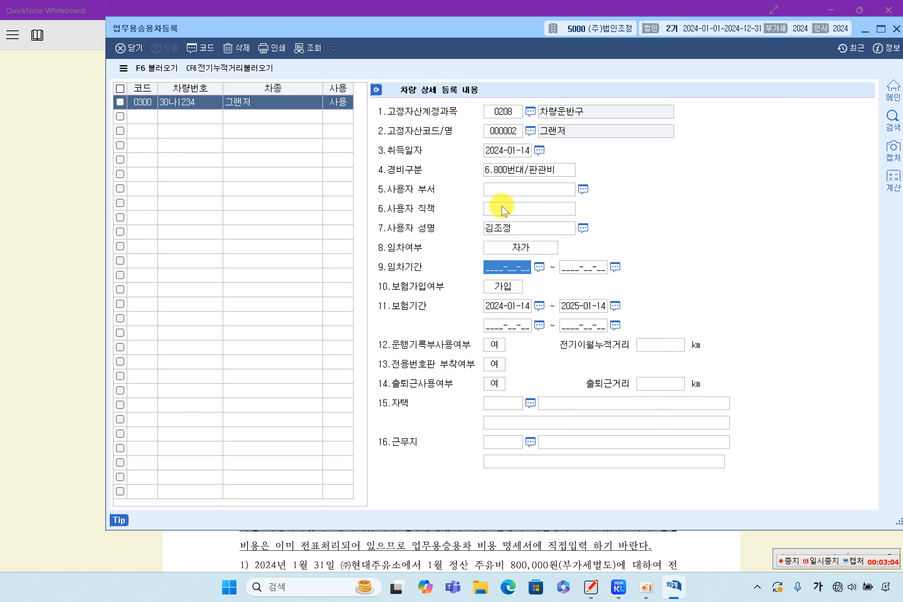
{"action": "left_click", "coordinate": [578, 267]}
{"action": "left_click", "coordinate": [512, 268]}
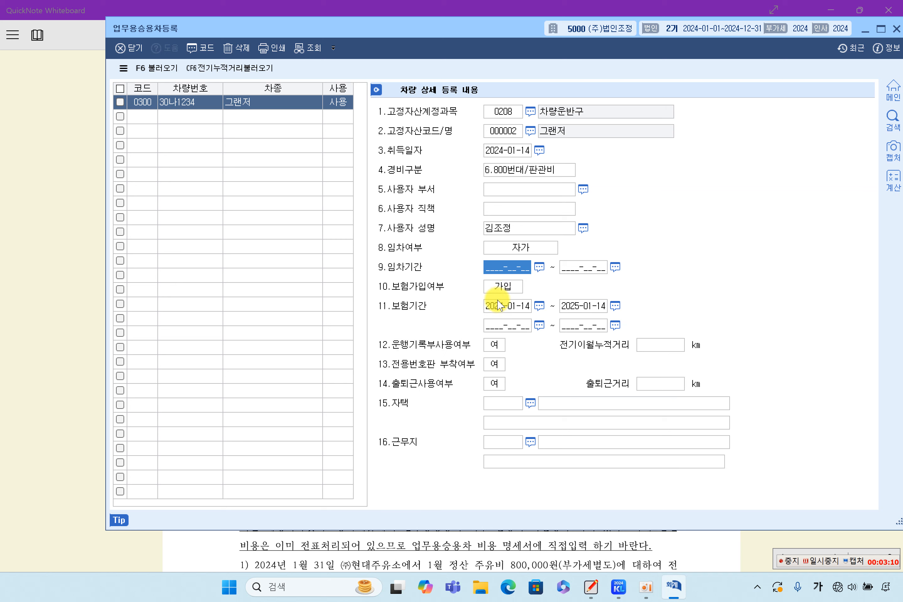
- Check the insurance period's start and end dates against the exercise text in QuickNote Whiteboard and return to the vehicle registration
{"action": "left_click", "coordinate": [512, 309]}
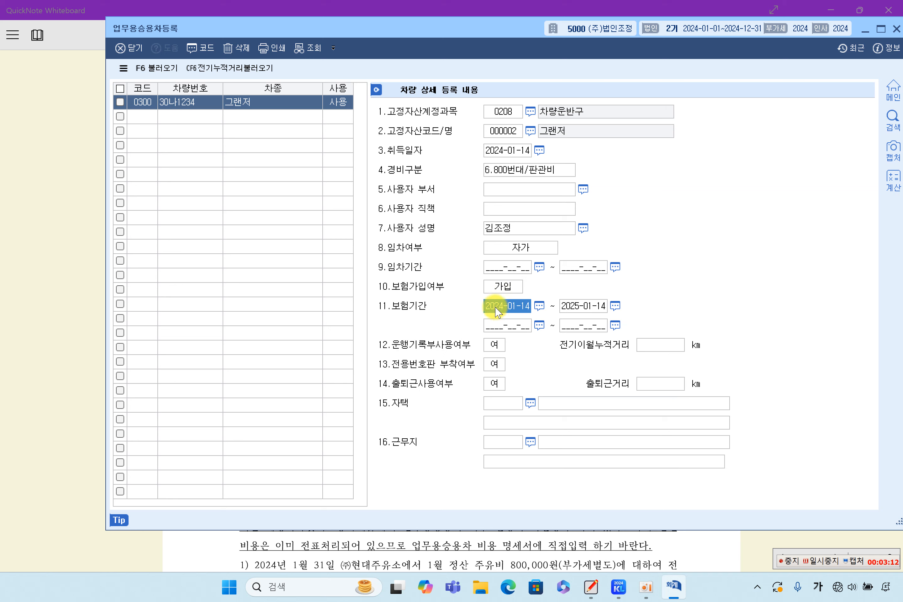
{"action": "left_click", "coordinate": [576, 306]}
{"action": "left_click", "coordinate": [357, 560]}
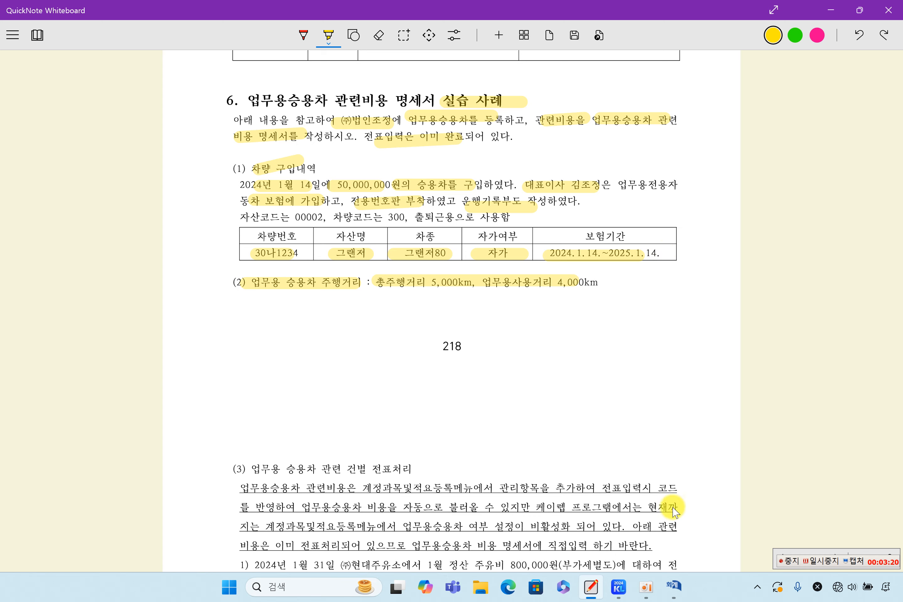
{"action": "left_click", "coordinate": [676, 587]}
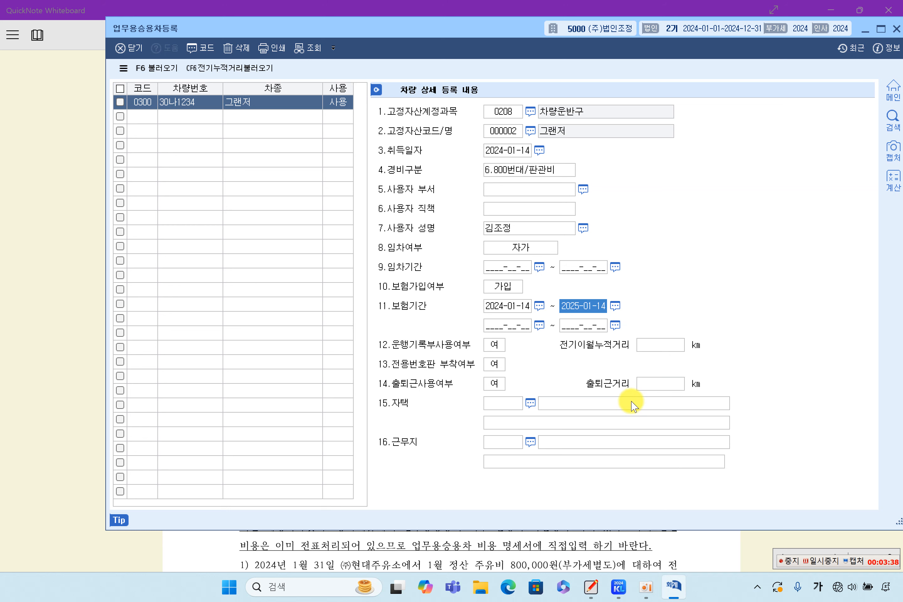
- Select the 그랜저's registration record and close the 업무용승용차등록 window
{"action": "left_click", "coordinate": [157, 102]}
{"action": "left_click_drag", "start_coordinate": [544, 30], "coordinate": [477, 33]}
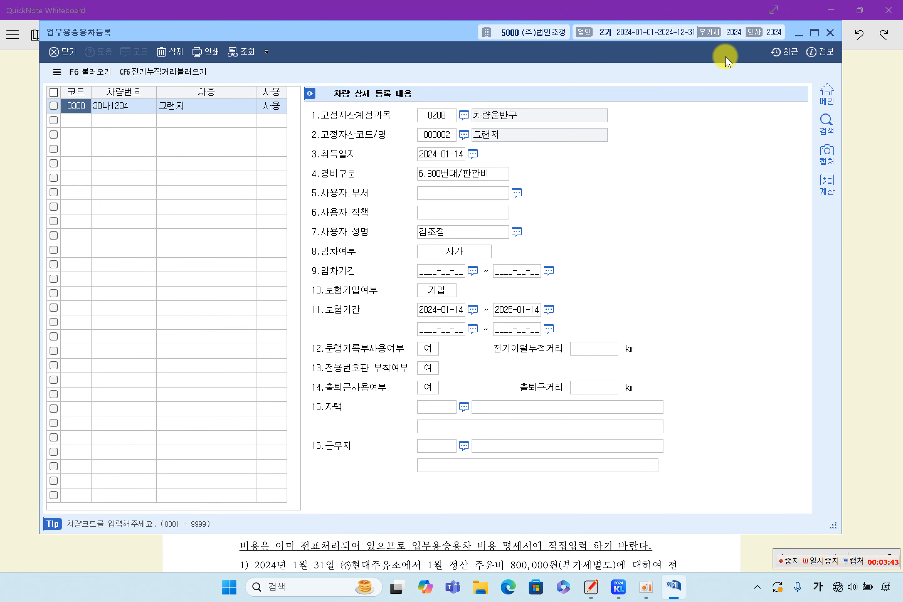
{"action": "left_click", "coordinate": [831, 35]}
- Highlight the title of the 그랜저 expense summary, the 감가상각비 heading and the row of expense amounts beneath it
{"action": "scroll", "coordinate": [484, 389], "scroll_direction": "down", "scroll_amount": 8}
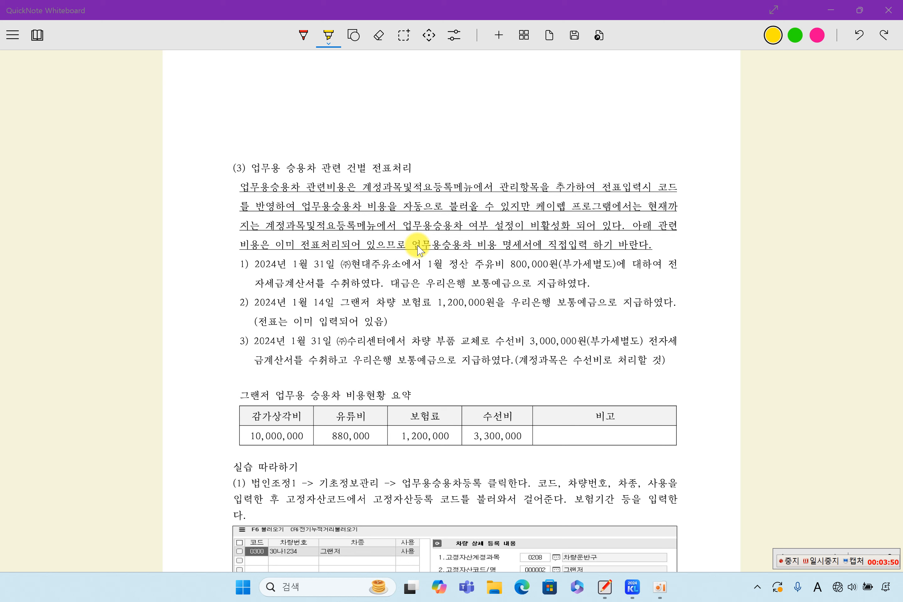
{"action": "left_click_drag", "start_coordinate": [241, 395], "coordinate": [304, 396]}
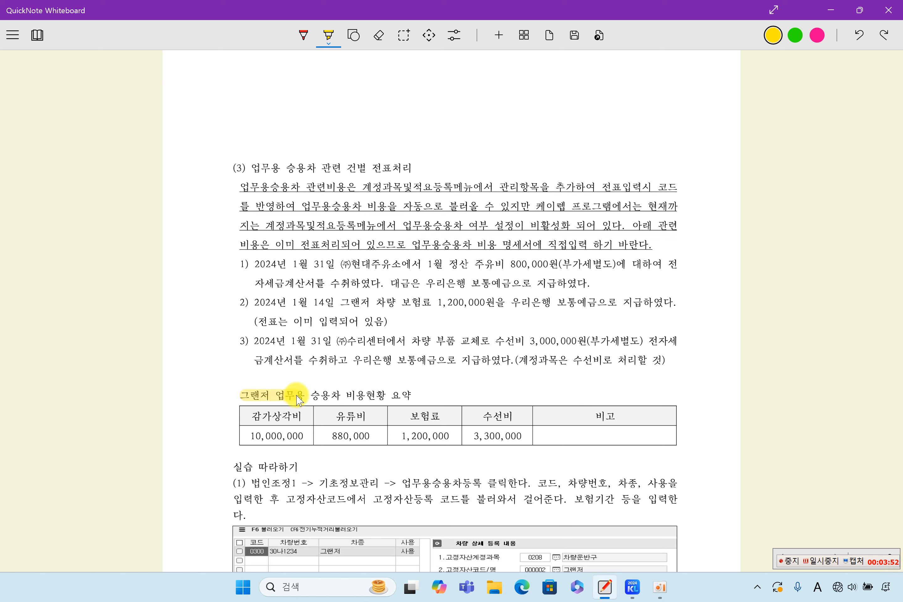
{"action": "left_click_drag", "start_coordinate": [249, 415], "coordinate": [301, 415]}
{"action": "mouse_move", "coordinate": [254, 437]}
{"action": "left_mouse_down"}
{"action": "mouse_move", "coordinate": [453, 435]}
{"action": "mouse_move", "coordinate": [530, 450]}
{"action": "left_mouse_up"}
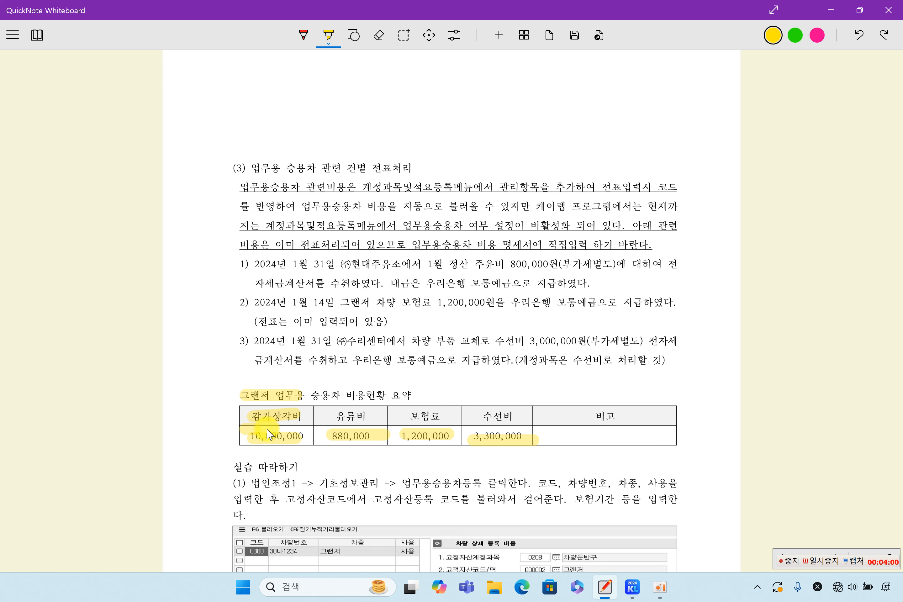
{"action": "left_click_drag", "start_coordinate": [242, 428], "coordinate": [596, 430]}
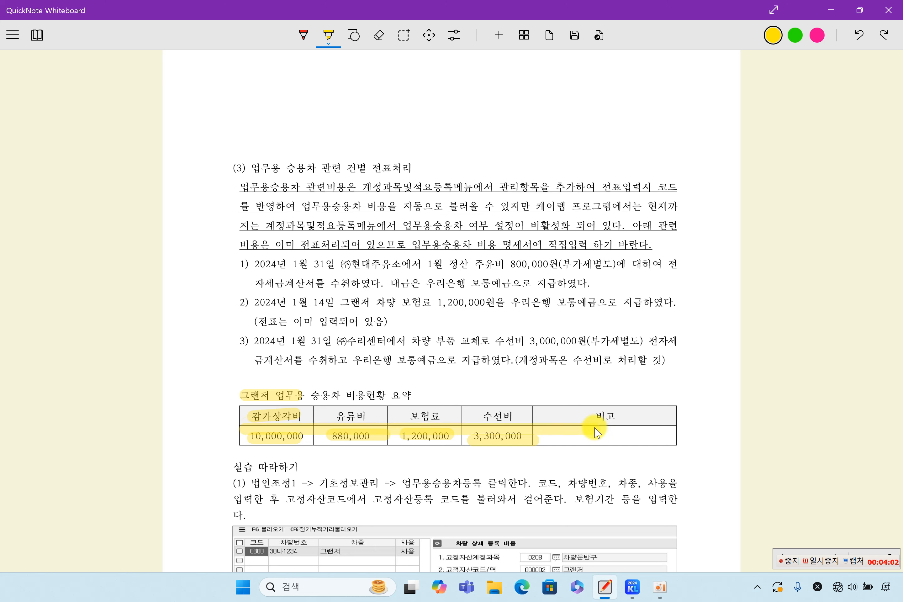
{"action": "left_click_drag", "start_coordinate": [259, 437], "coordinate": [578, 434]}
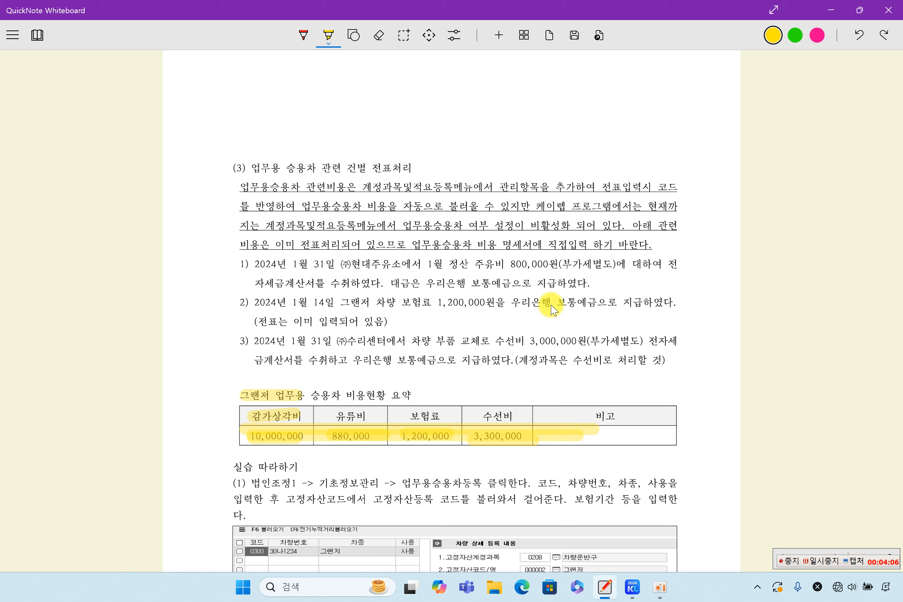
- Highlight 계정과목및적요등록 and 관리항목을 추가 in section (3), and the expense headings from 감가상각비 to 수선비 in the summary table
{"action": "left_click_drag", "start_coordinate": [368, 189], "coordinate": [438, 195]}
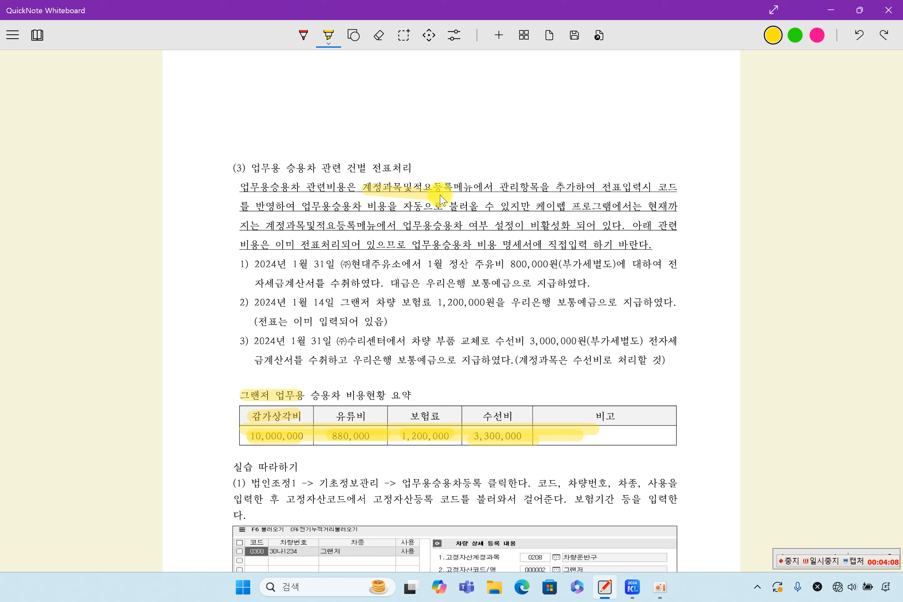
{"action": "left_click_drag", "start_coordinate": [500, 188], "coordinate": [568, 192]}
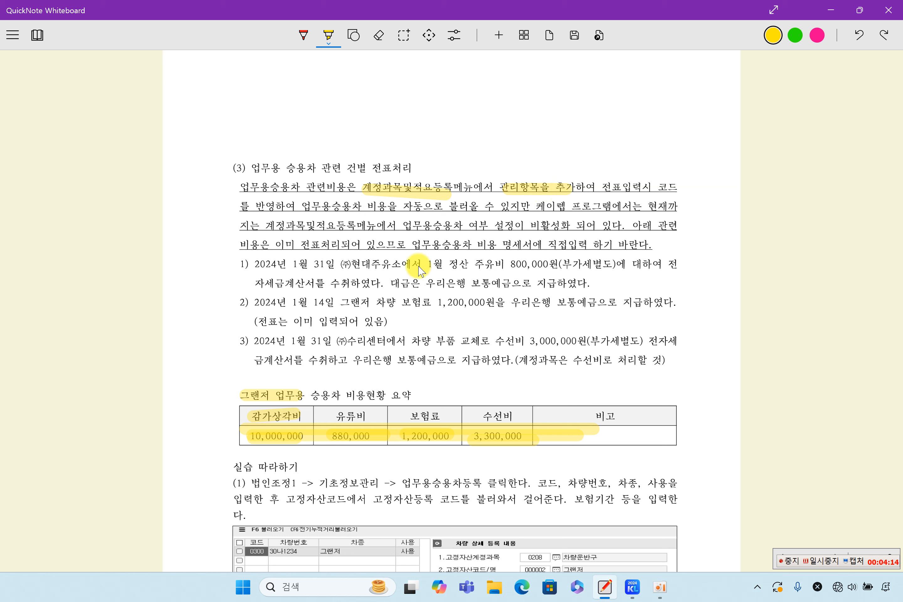
{"action": "left_click_drag", "start_coordinate": [256, 432], "coordinate": [508, 419]}
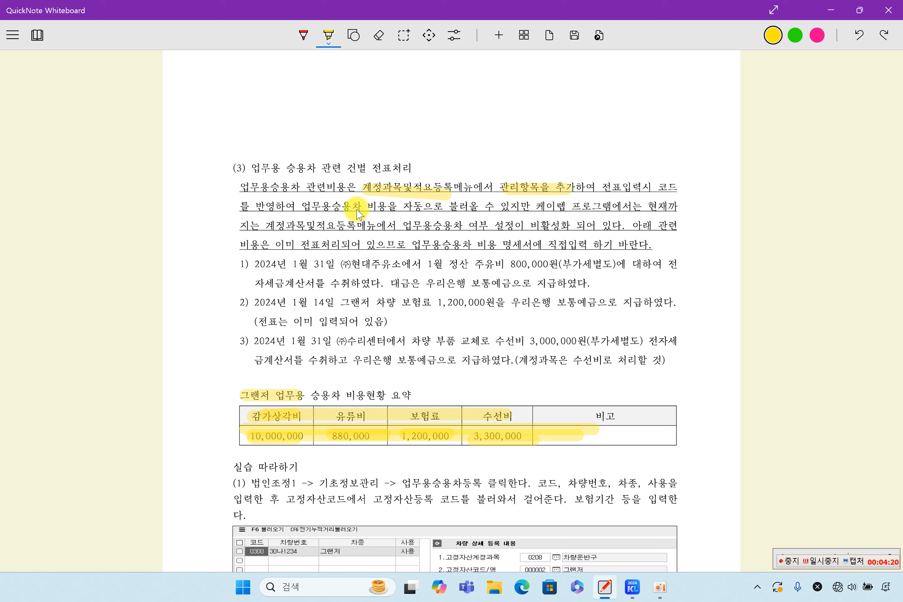
- Highlight the phrases on automatic expense loading, 케이렙 프로그램, the deactivated setting and 전표처리, plus the summary table's amounts again
{"action": "left_click_drag", "start_coordinate": [381, 206], "coordinate": [480, 206]}
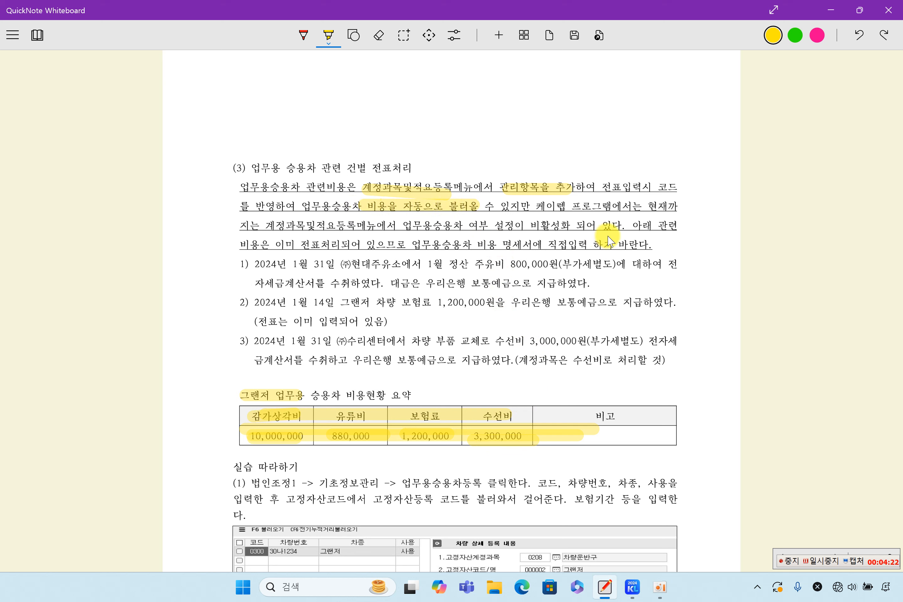
{"action": "left_click_drag", "start_coordinate": [544, 203], "coordinate": [601, 206]}
{"action": "left_click_drag", "start_coordinate": [467, 224], "coordinate": [611, 233]}
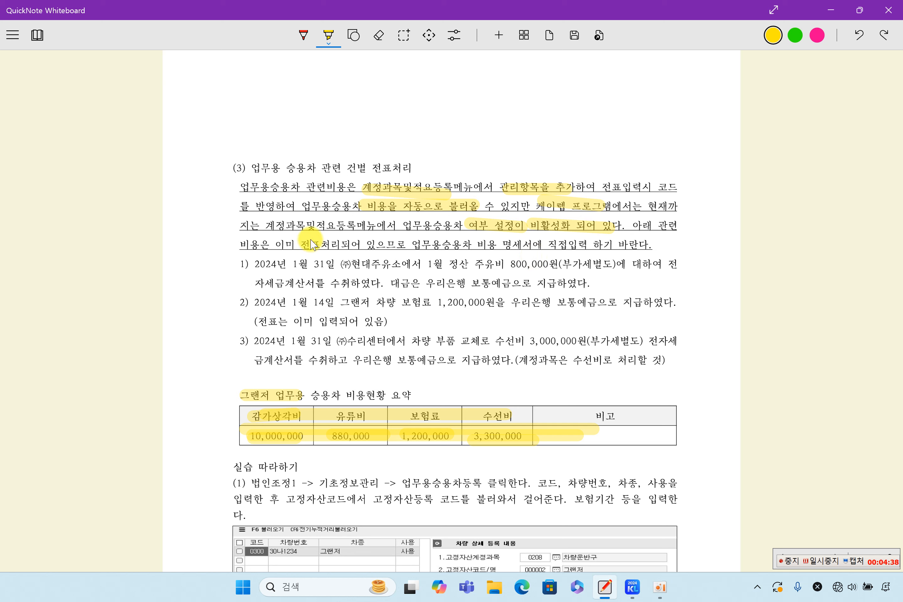
{"action": "left_click_drag", "start_coordinate": [303, 246], "coordinate": [346, 245]}
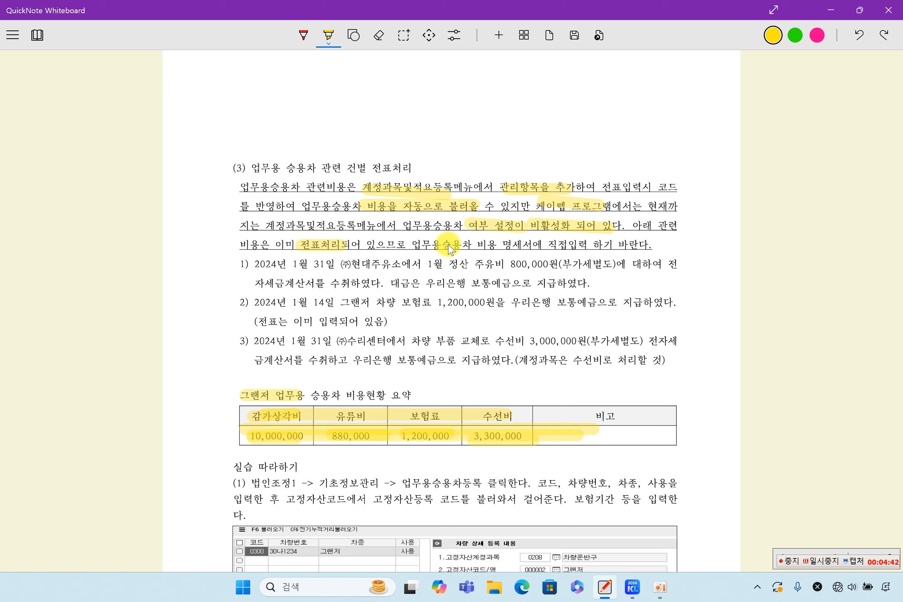
{"action": "left_click_drag", "start_coordinate": [265, 435], "coordinate": [545, 440]}
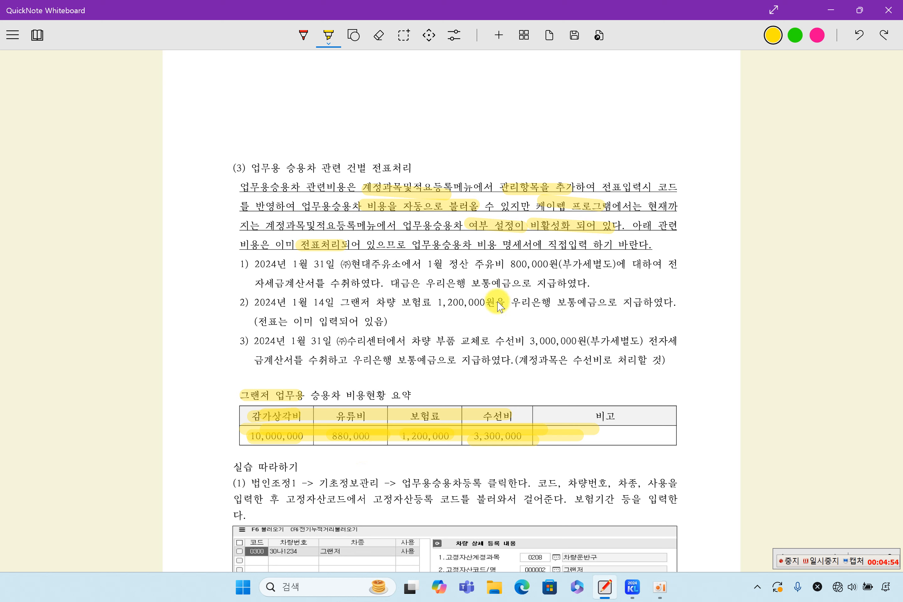
- Mark the margin beside section (3)'s introductory paragraph and beside transactions 1) to 3) with vertical highlighter strokes
{"action": "left_click_drag", "start_coordinate": [212, 170], "coordinate": [220, 282]}
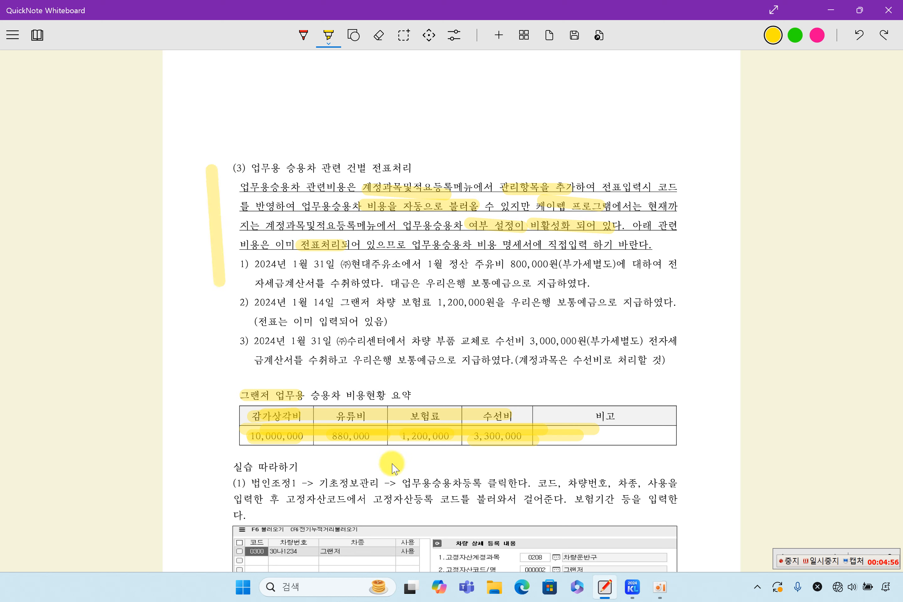
{"action": "left_click_drag", "start_coordinate": [233, 265], "coordinate": [229, 361]}
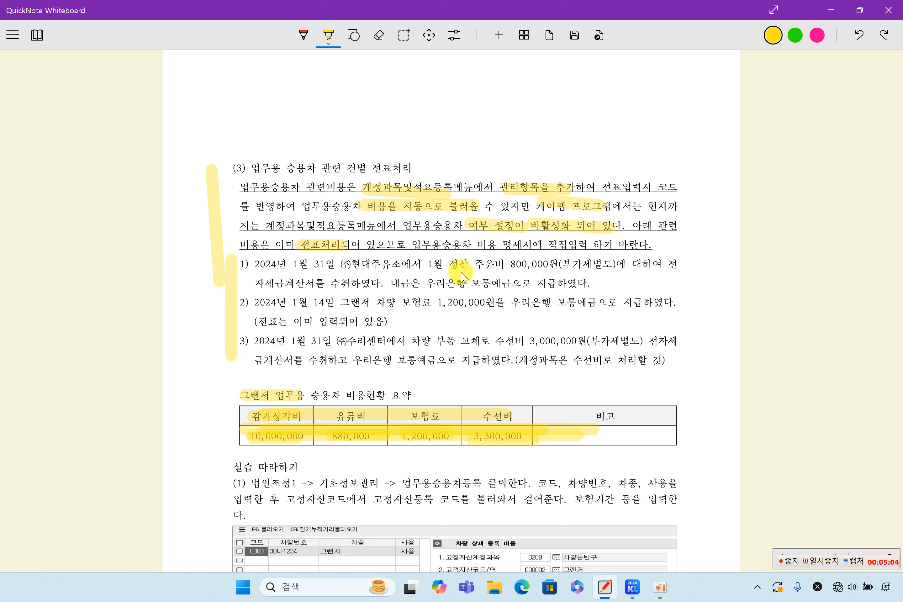
{"action": "left_click_drag", "start_coordinate": [235, 251], "coordinate": [232, 363]}
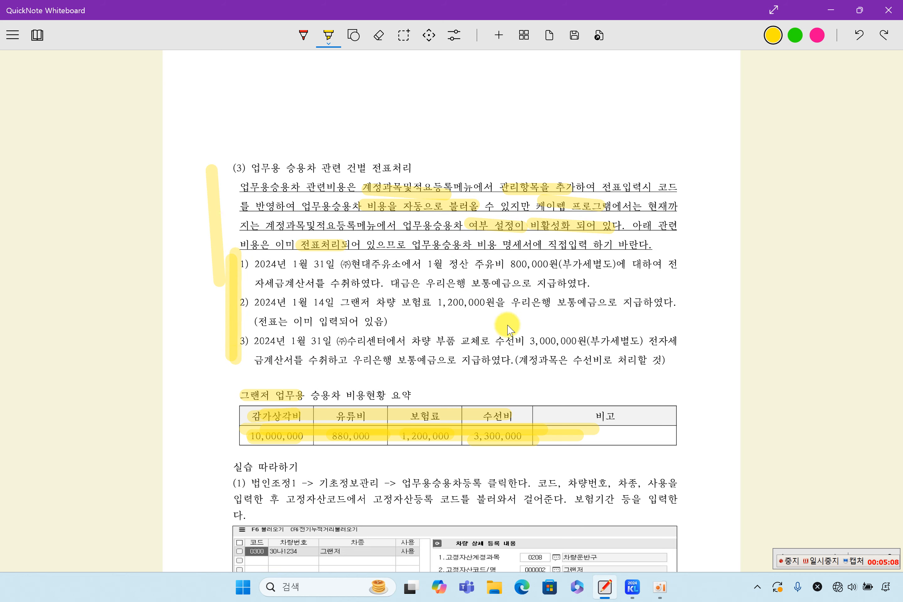
- Erase the highlighter strokes over the headings and amounts of the 그랜저 expense summary table
{"action": "scroll", "coordinate": [509, 329], "scroll_direction": "down", "scroll_amount": 5}
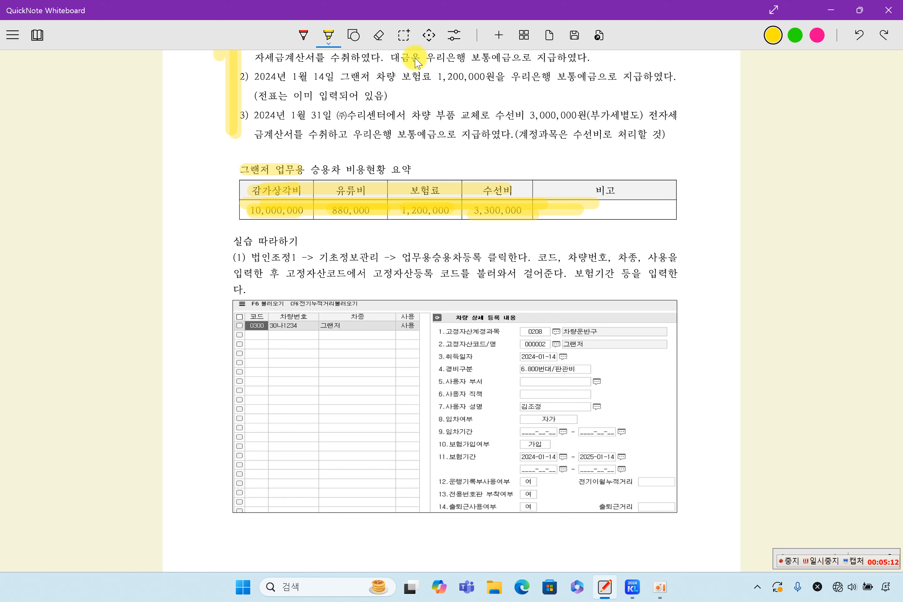
{"action": "left_click", "coordinate": [379, 35]}
{"action": "left_click_drag", "start_coordinate": [235, 191], "coordinate": [547, 203]}
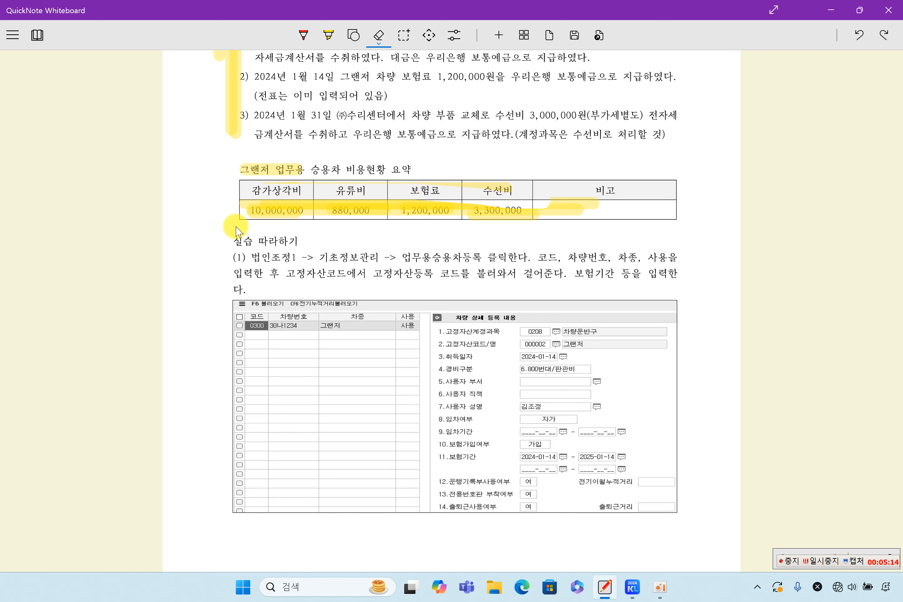
{"action": "left_click_drag", "start_coordinate": [237, 231], "coordinate": [598, 204]}
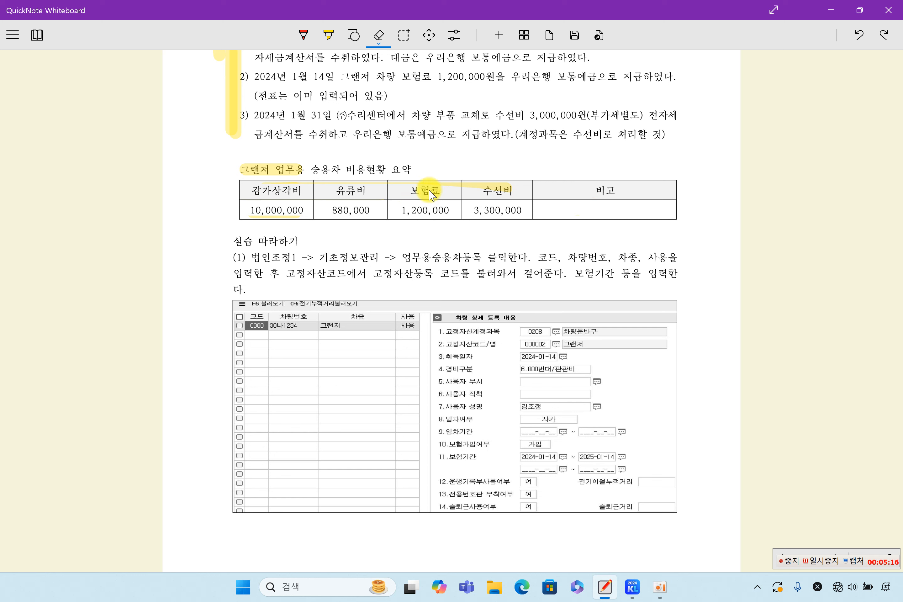
- Highlight 기초정보관리 and 업무용승용차등록 in practice step (1), and draw a vertical stroke over the vehicle details in its picture
{"action": "left_click", "coordinate": [329, 34]}
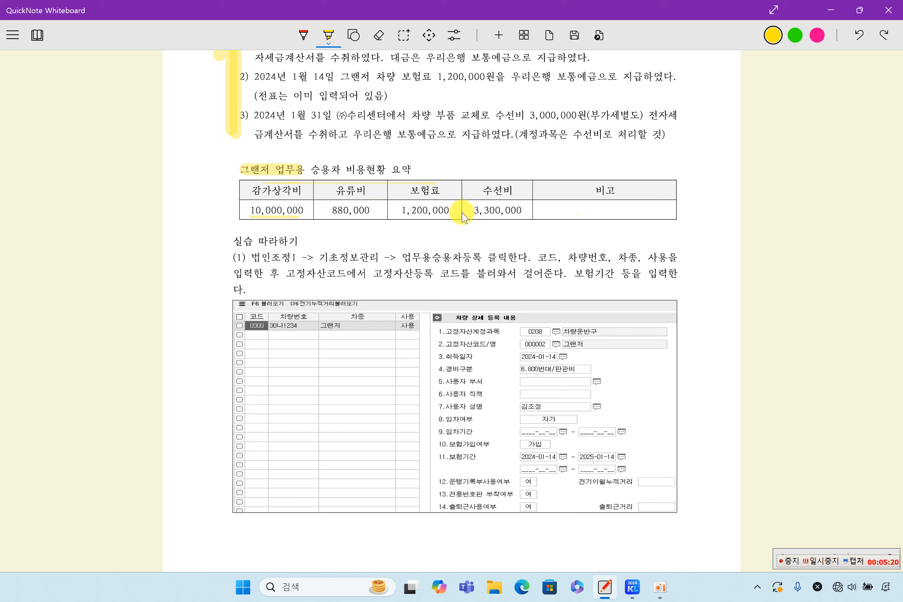
{"action": "left_click_drag", "start_coordinate": [319, 258], "coordinate": [480, 256]}
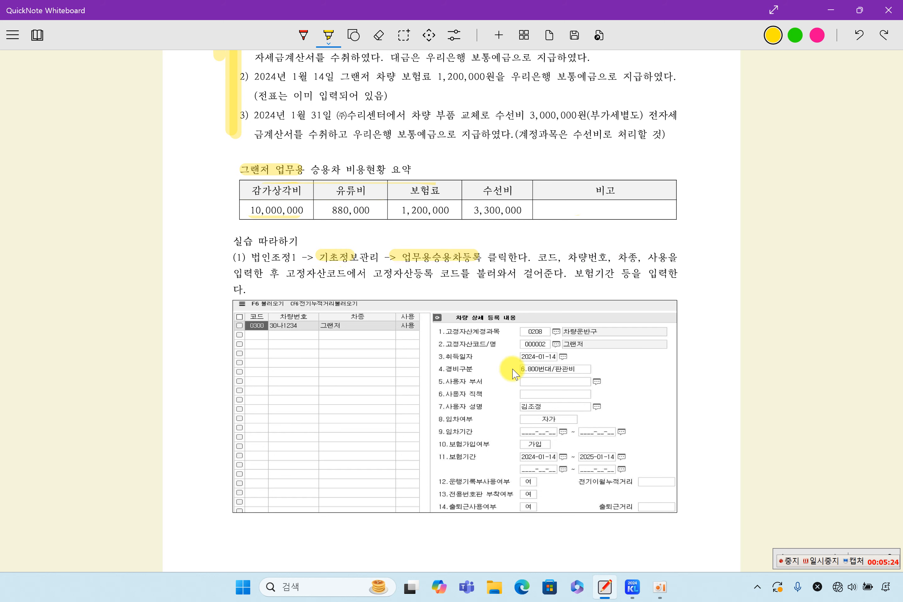
{"action": "scroll", "coordinate": [513, 374], "scroll_direction": "down", "scroll_amount": 2}
{"action": "left_click_drag", "start_coordinate": [565, 218], "coordinate": [566, 463]}
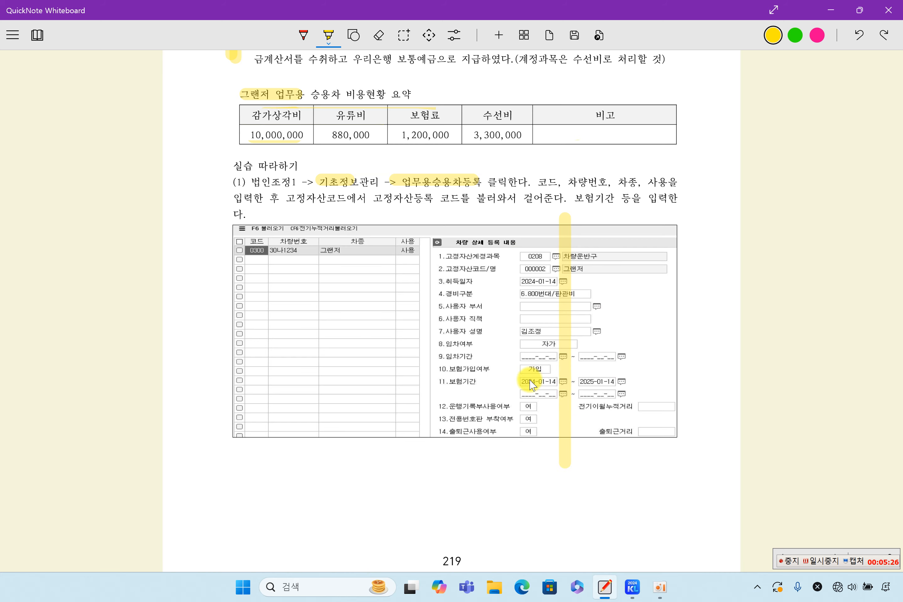
- Highlight 과목별세무조정 and 업무용승용차관련비용명세서 in practice step (2), and the note below it about entering the expenses directly
{"action": "scroll", "coordinate": [528, 380], "scroll_direction": "down", "scroll_amount": 12}
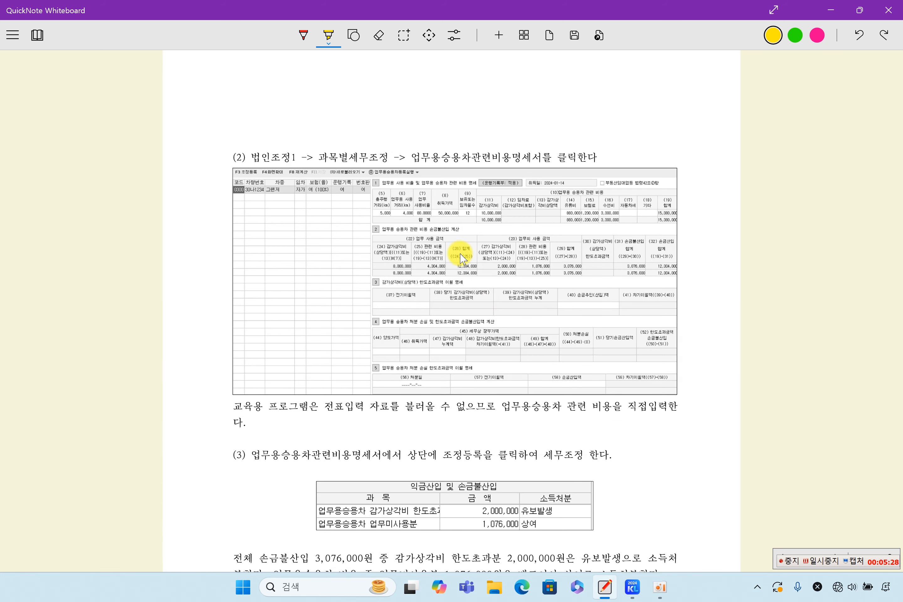
{"action": "left_click_drag", "start_coordinate": [310, 150], "coordinate": [581, 157]}
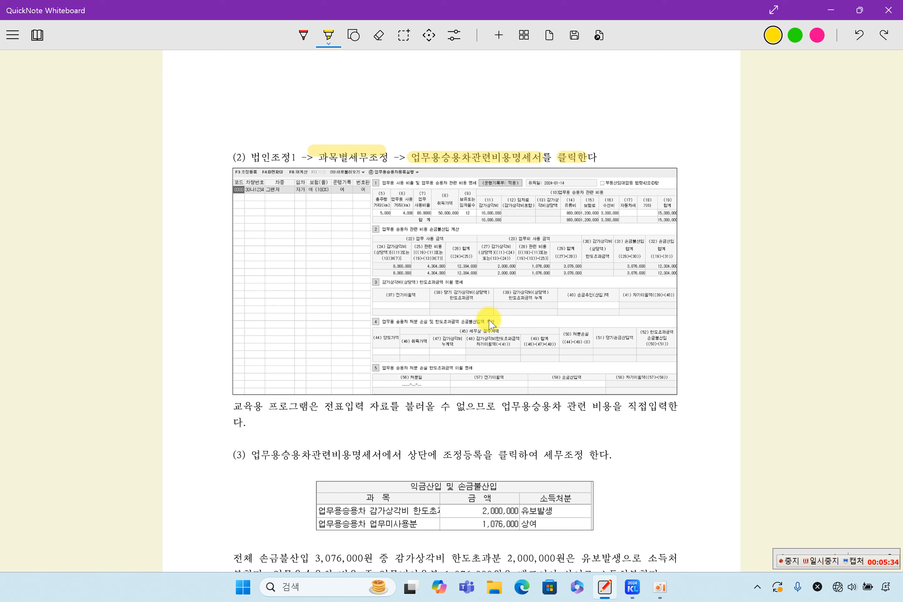
{"action": "left_click_drag", "start_coordinate": [335, 407], "coordinate": [486, 407]}
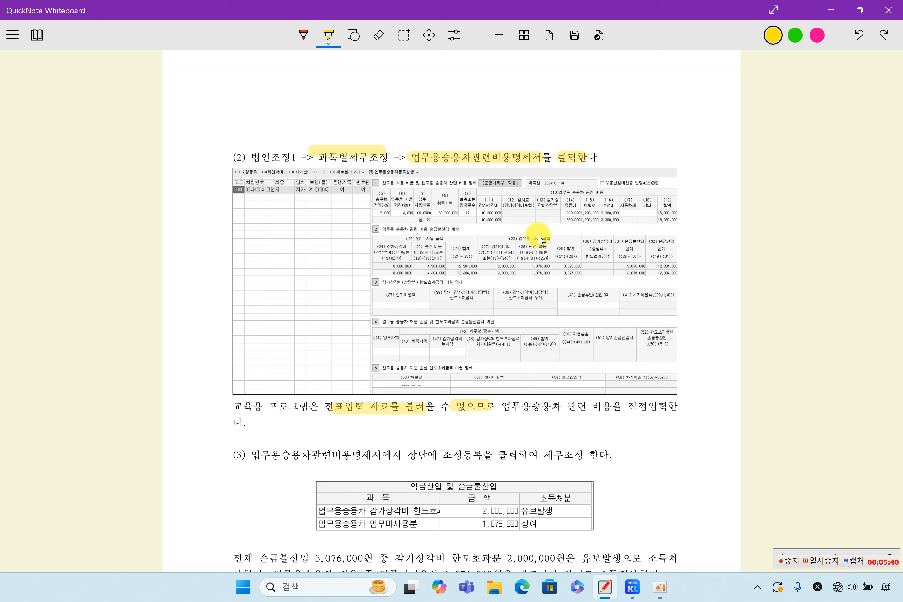
{"action": "left_click_drag", "start_coordinate": [558, 408], "coordinate": [657, 408]}
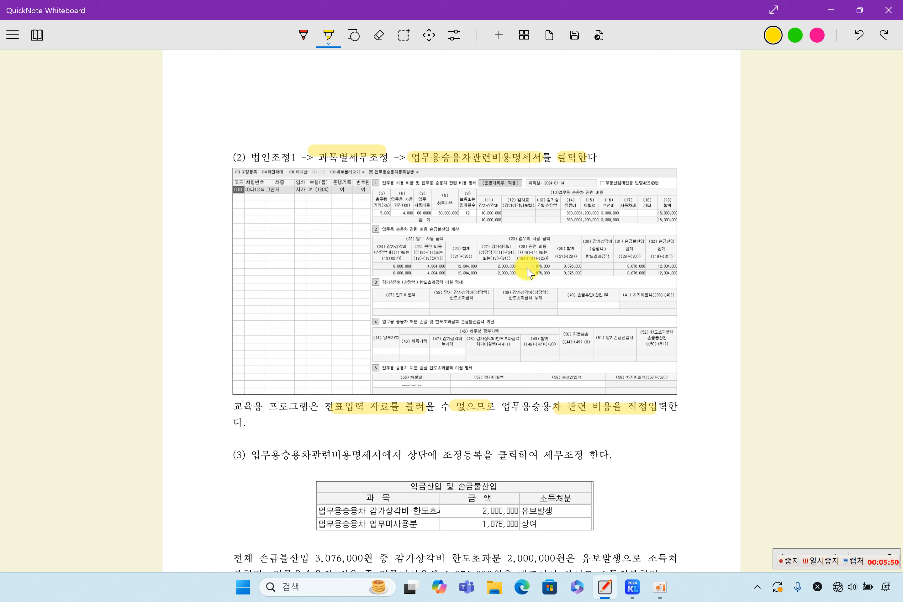
- Highlight 상단에 조정등록을 in practice step (3) and the two adjustment rows in the 익금산입 및 손금불산입 table
{"action": "scroll", "coordinate": [529, 272], "scroll_direction": "down", "scroll_amount": 3}
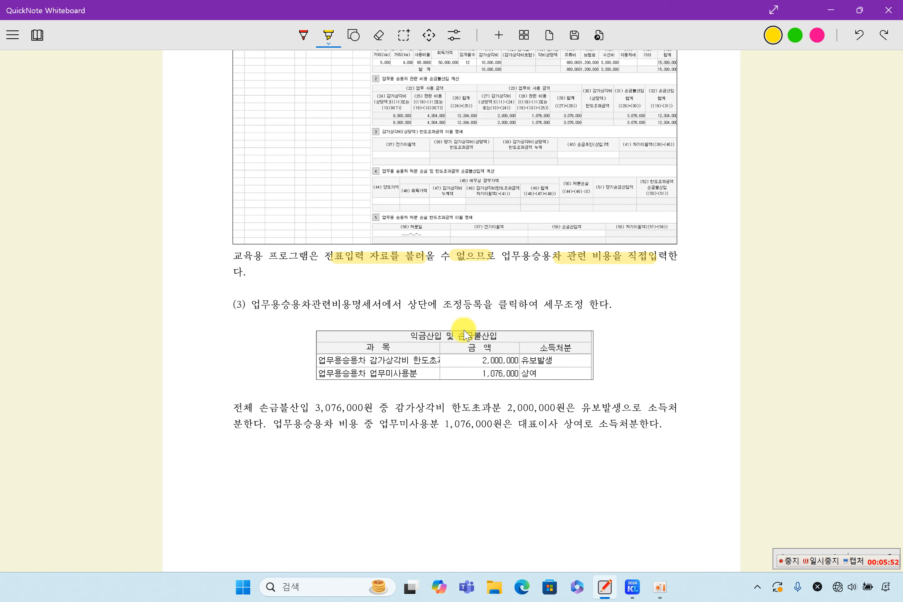
{"action": "left_click_drag", "start_coordinate": [406, 307], "coordinate": [505, 304]}
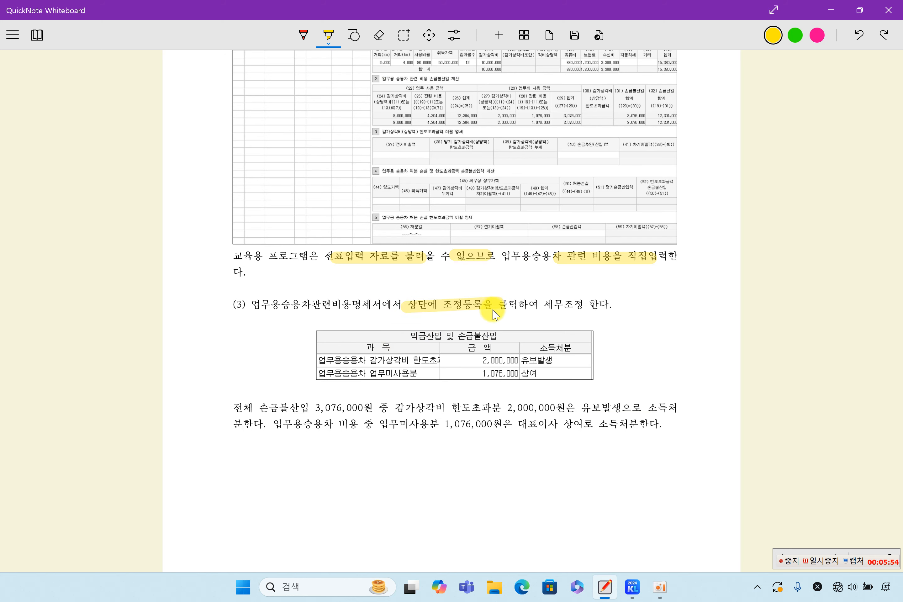
{"action": "left_click_drag", "start_coordinate": [342, 366], "coordinate": [520, 365]}
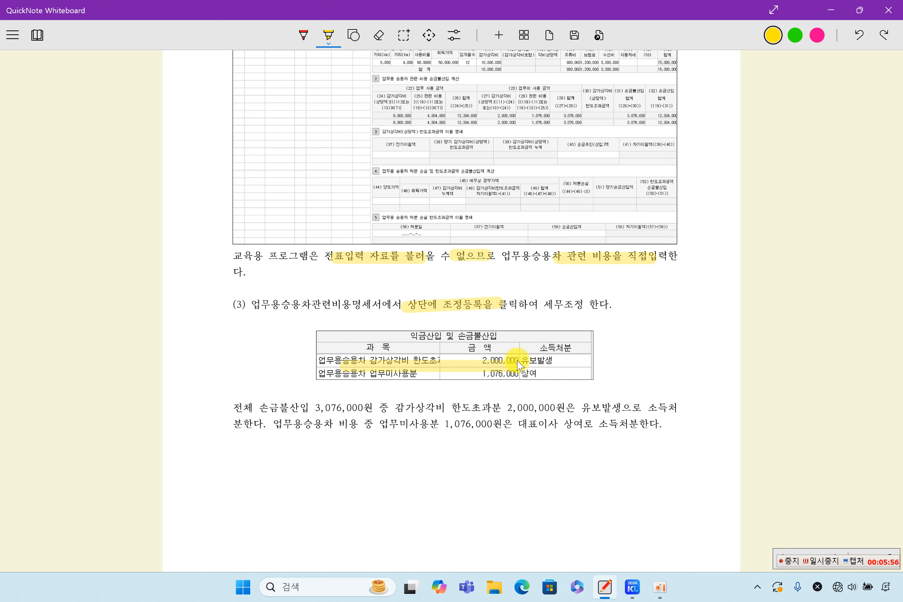
{"action": "left_click_drag", "start_coordinate": [387, 379], "coordinate": [530, 366]}
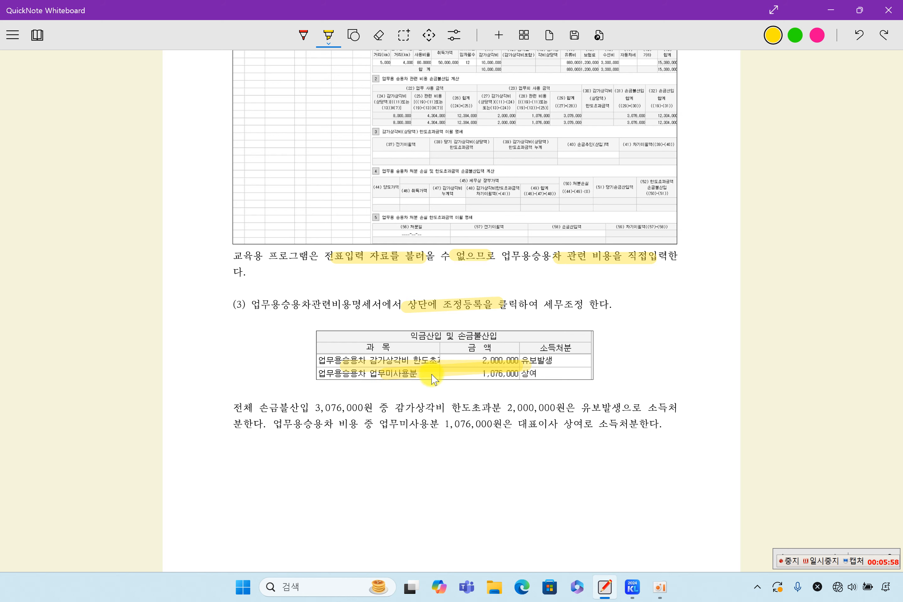
- Switch to 케이렙, open 업무용승용차관련비용명세서 under 과목별세무조정 and select the 그랜저's row
{"action": "scroll", "coordinate": [433, 379], "scroll_direction": "up", "scroll_amount": 6}
{"action": "scroll", "coordinate": [436, 374], "scroll_direction": "up", "scroll_amount": 5}
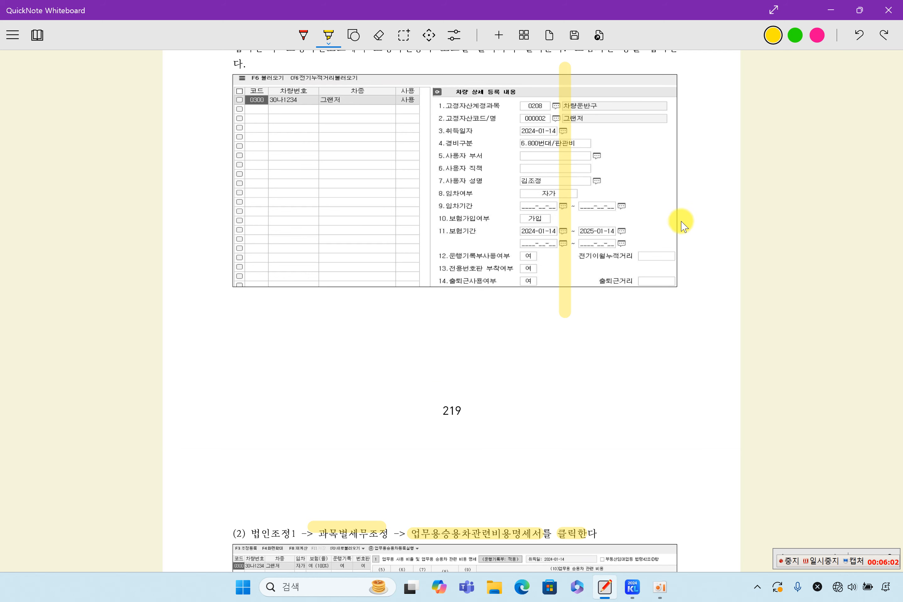
{"action": "scroll", "coordinate": [679, 218], "scroll_direction": "up", "scroll_amount": 2}
{"action": "scroll", "coordinate": [672, 252], "scroll_direction": "down", "scroll_amount": 8}
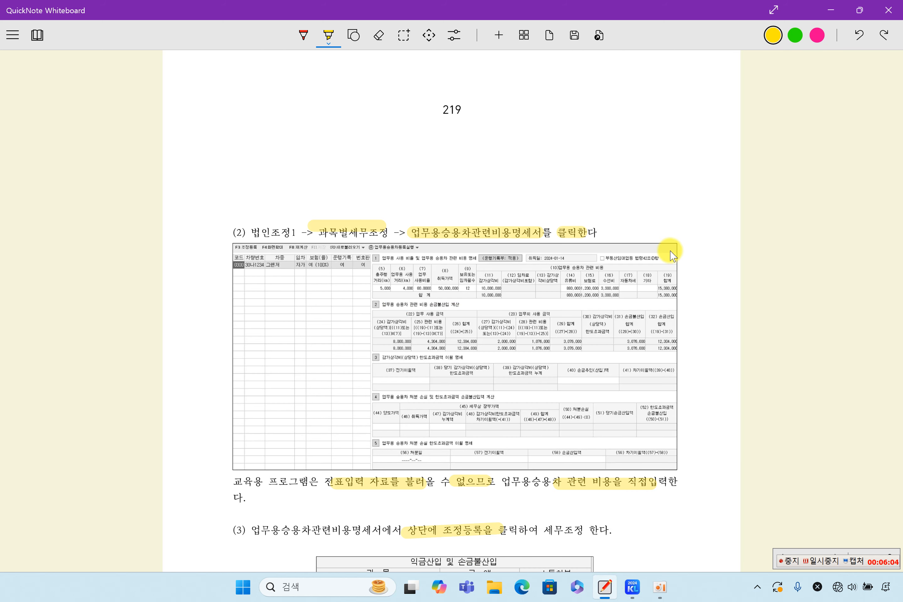
{"action": "left_click", "coordinate": [632, 587]}
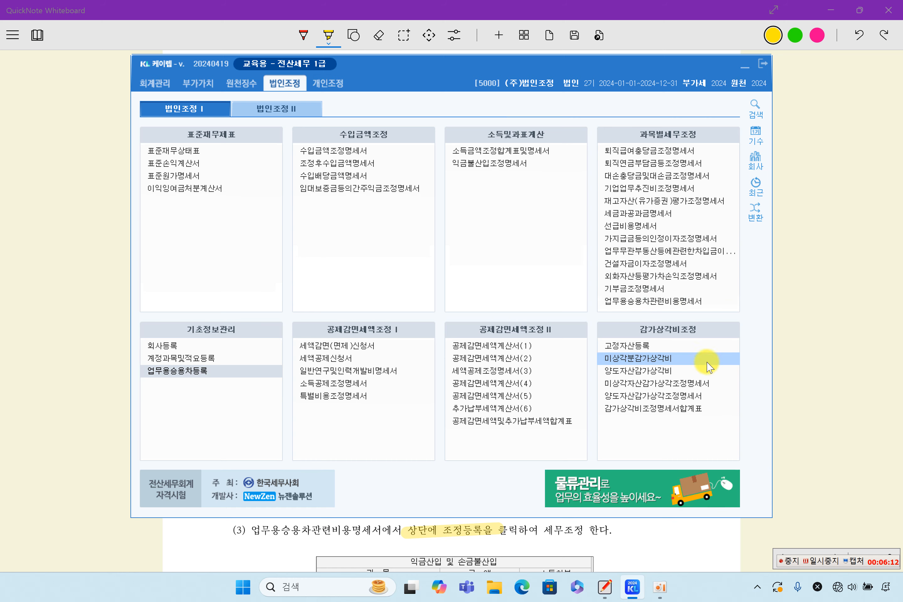
{"action": "left_click", "coordinate": [683, 301]}
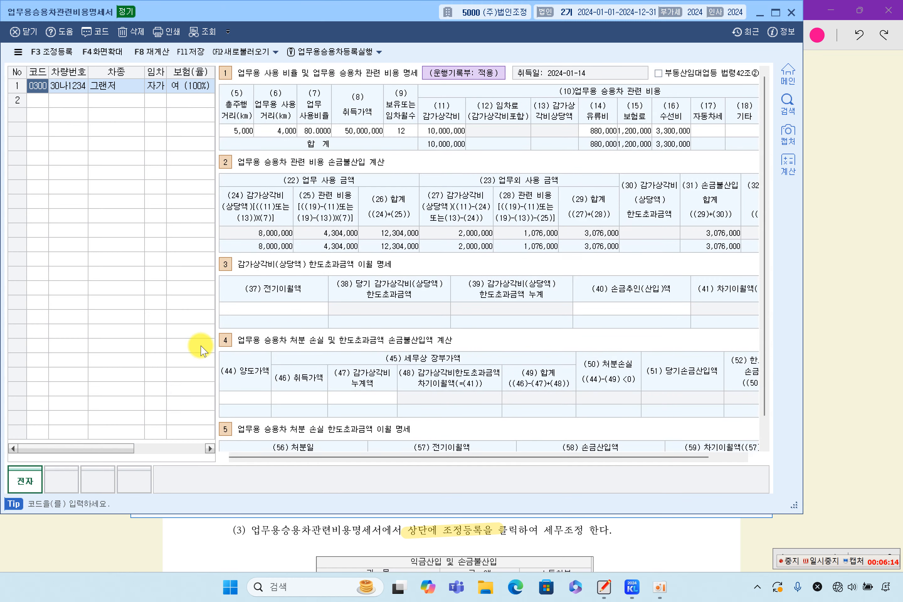
{"action": "left_click", "coordinate": [35, 100]}
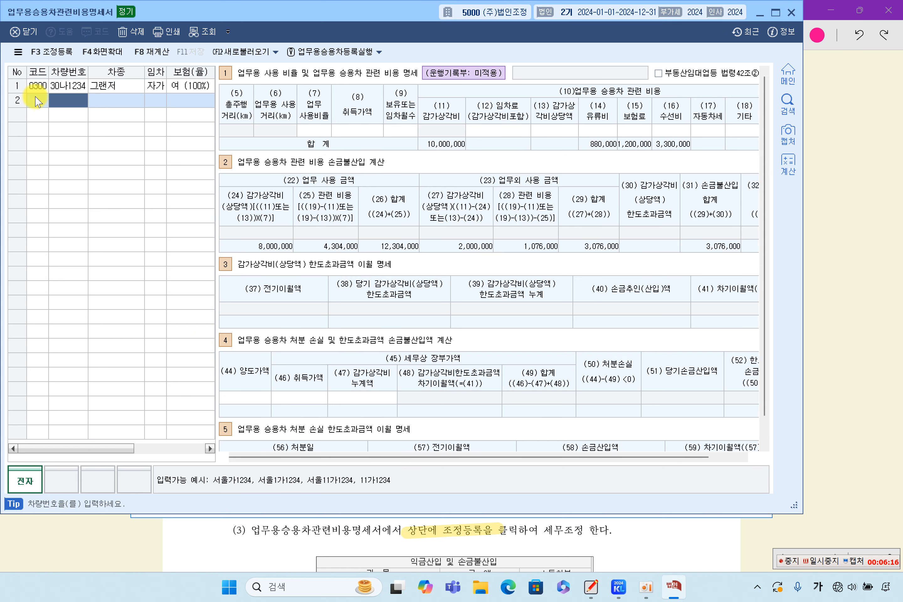
{"action": "left_click", "coordinate": [37, 86]}
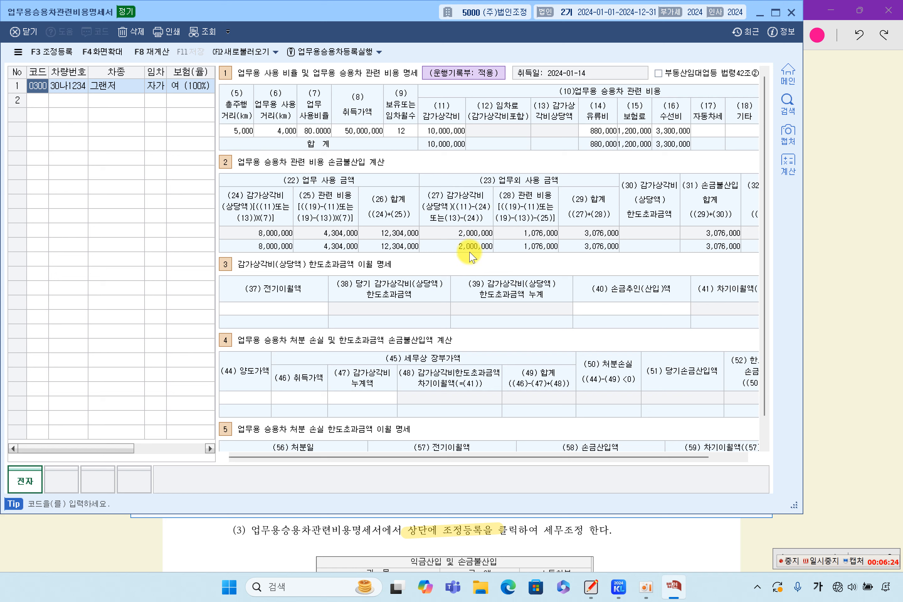
{"action": "left_click", "coordinate": [136, 34]}
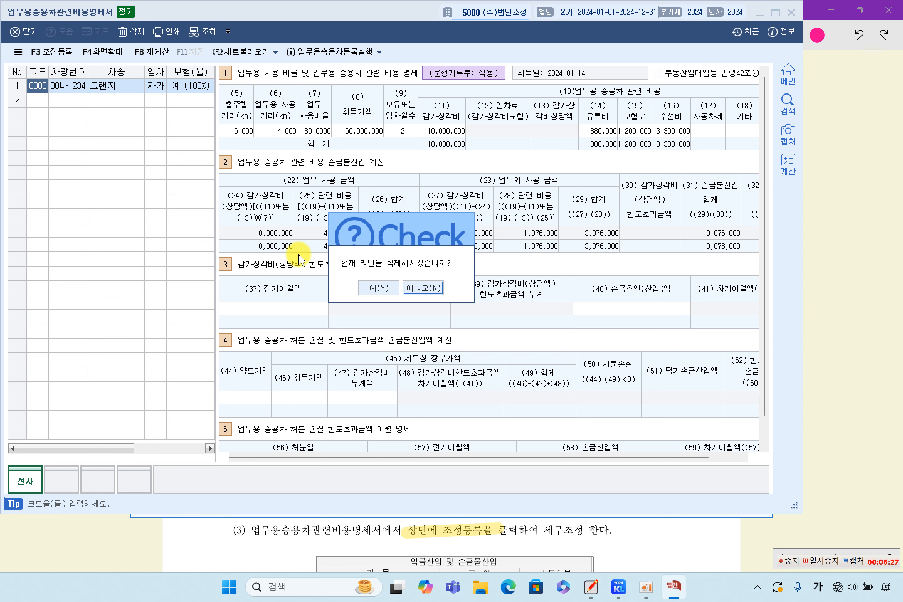
{"action": "left_click", "coordinate": [383, 297]}
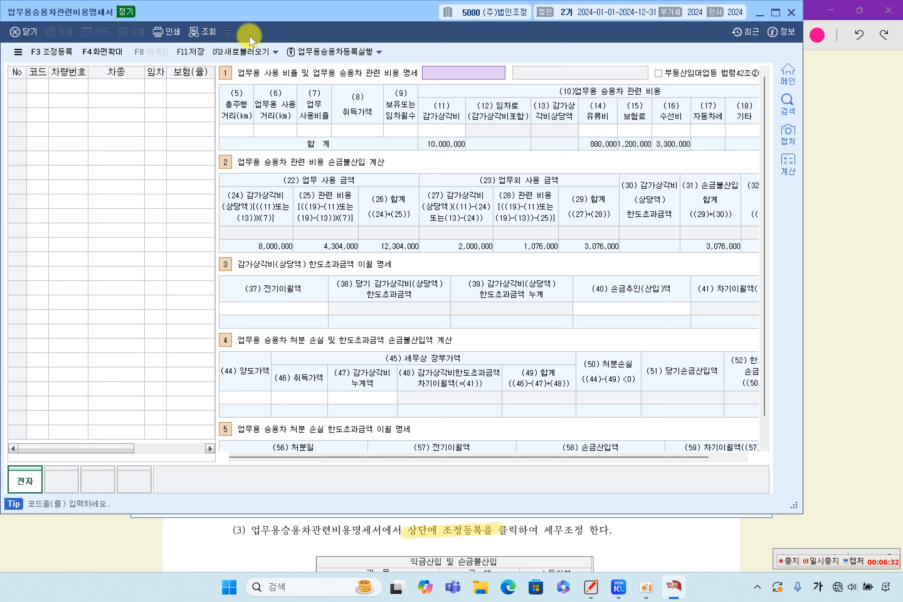
{"action": "left_click", "coordinate": [201, 31]}
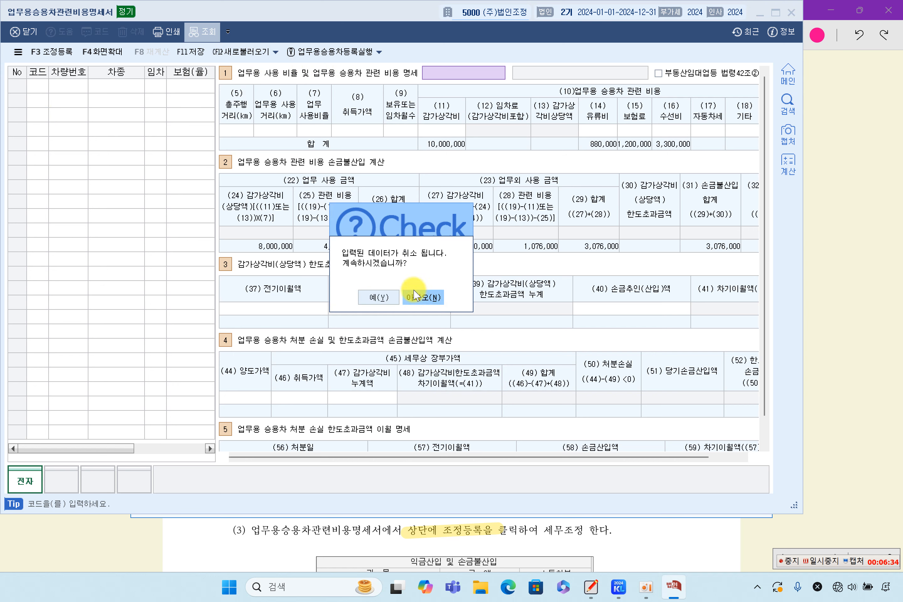
{"action": "left_click", "coordinate": [394, 298]}
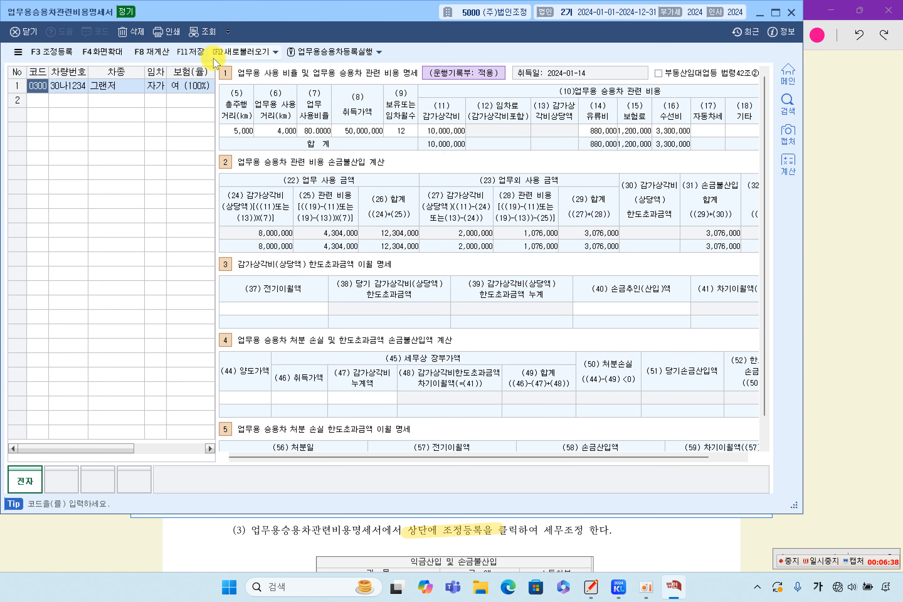
- Delete the 그랜저's line from the statement, reload all its data from scratch, and select the reloaded 그랜저 row
{"action": "left_click_drag", "start_coordinate": [286, 17], "coordinate": [311, 41]}
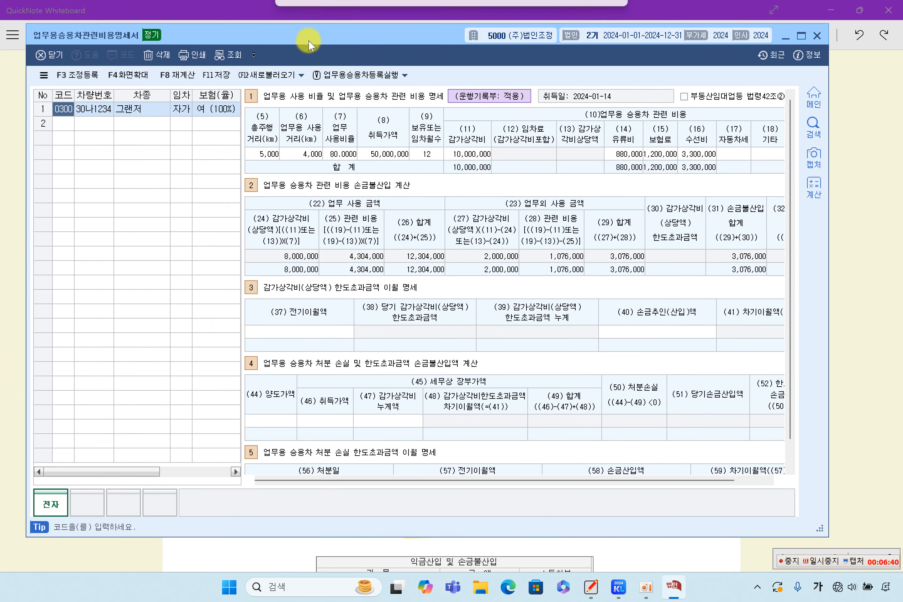
{"action": "left_click", "coordinate": [191, 75]}
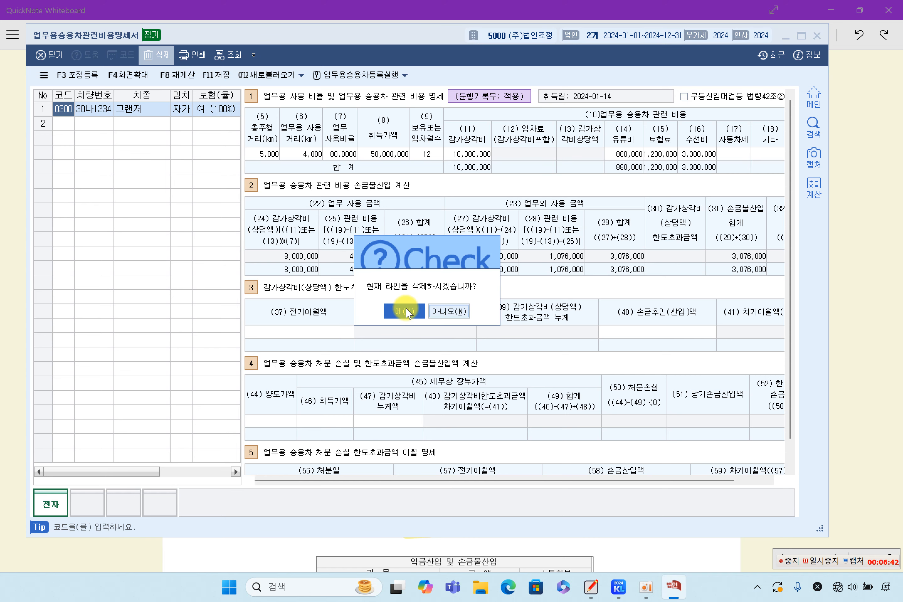
{"action": "left_click", "coordinate": [399, 314]}
{"action": "left_click", "coordinate": [266, 75]}
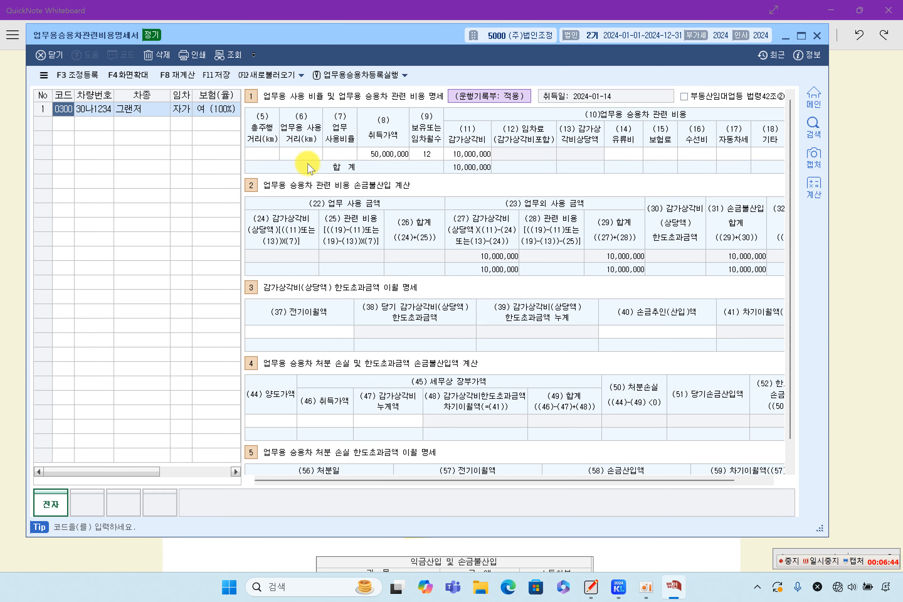
{"action": "left_click", "coordinate": [268, 75]}
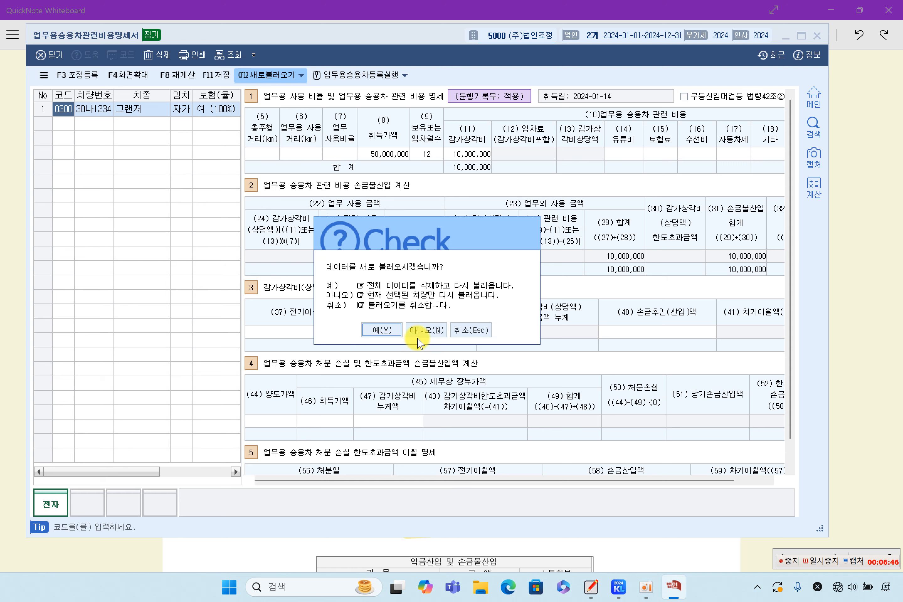
{"action": "left_click", "coordinate": [372, 331]}
{"action": "left_click", "coordinate": [129, 111]}
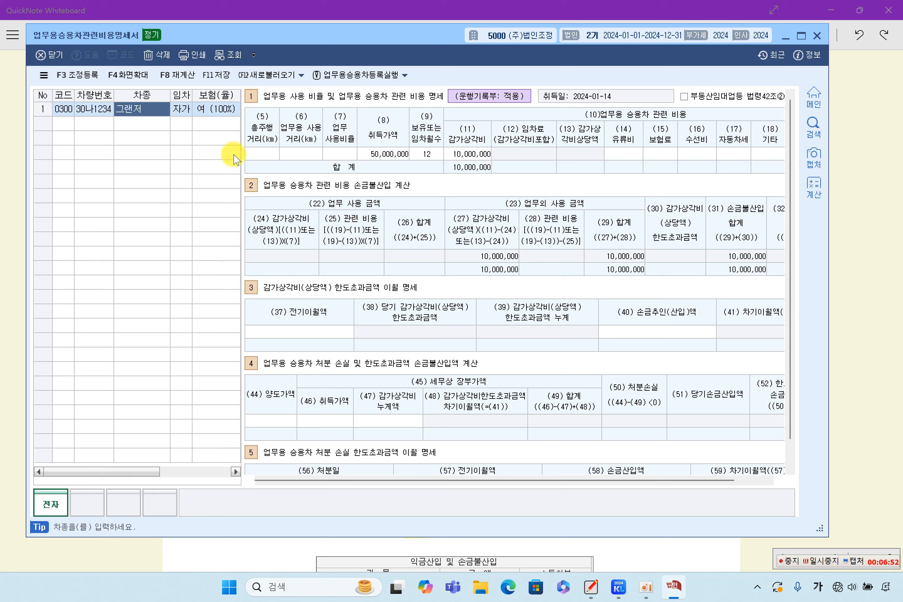
- Switch to QuickNote Whiteboard and highlight 5,000km and 업무용사용거리 4,000km in item (2) 업무용 승용차 주행거리
{"action": "left_click", "coordinate": [259, 154]}
{"action": "left_click", "coordinate": [302, 156]}
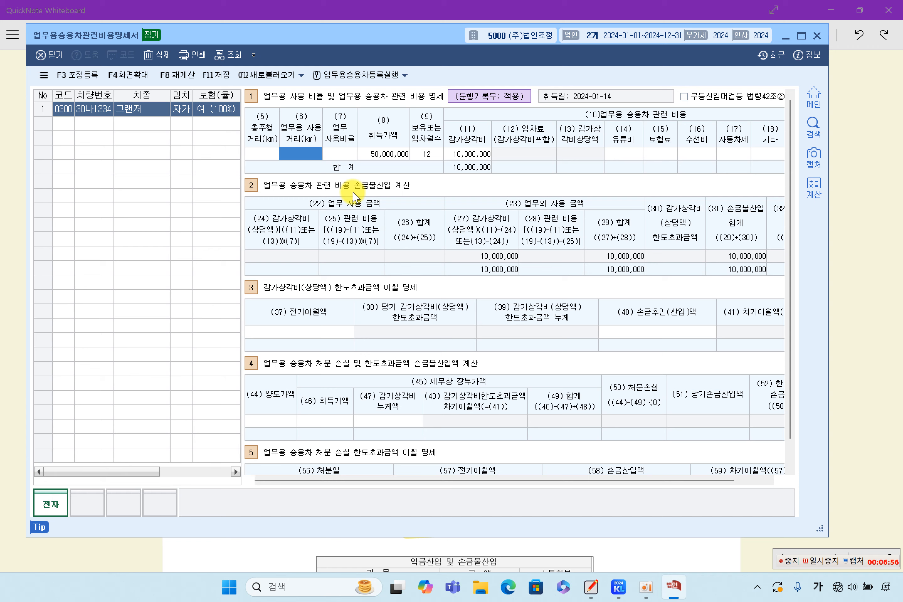
{"action": "left_click", "coordinate": [260, 154]}
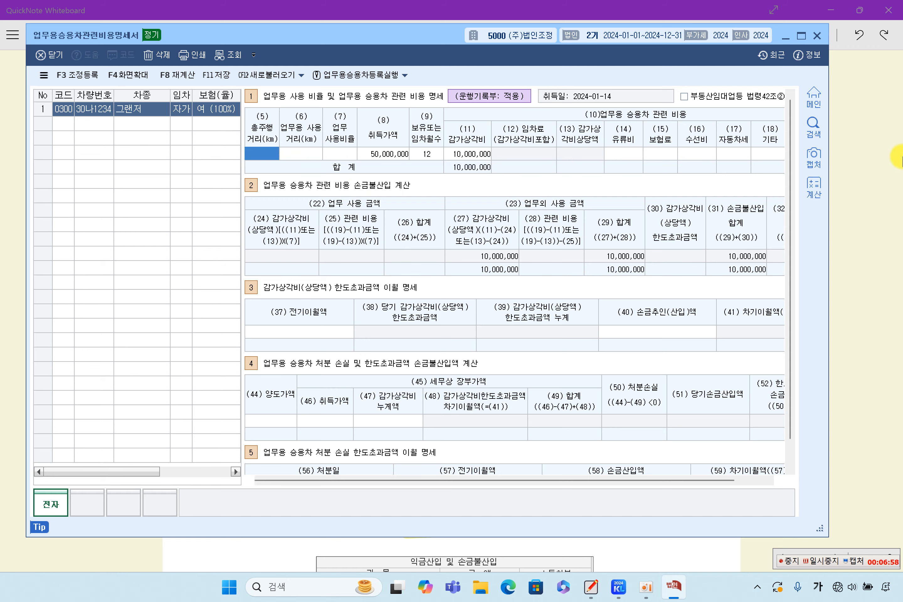
{"action": "left_click", "coordinate": [879, 194]}
{"action": "scroll", "coordinate": [543, 438], "scroll_direction": "up", "scroll_amount": 10}
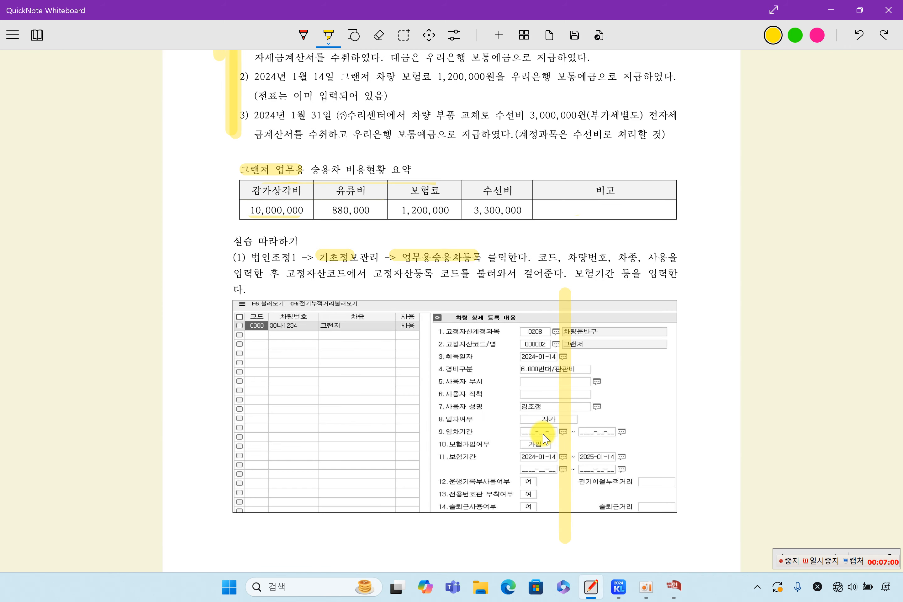
{"action": "scroll", "coordinate": [550, 472], "scroll_direction": "up", "scroll_amount": 5}
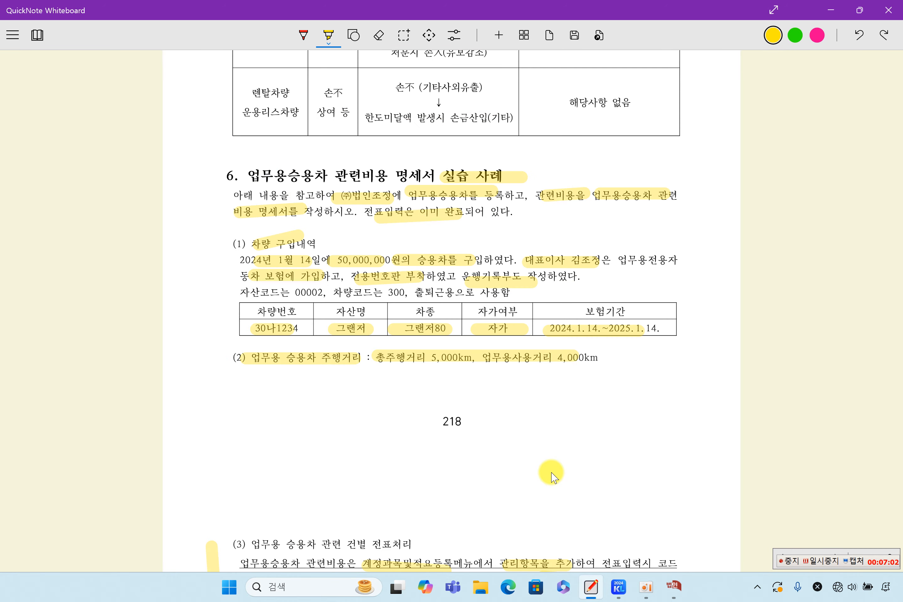
{"action": "left_click_drag", "start_coordinate": [429, 358], "coordinate": [607, 356]}
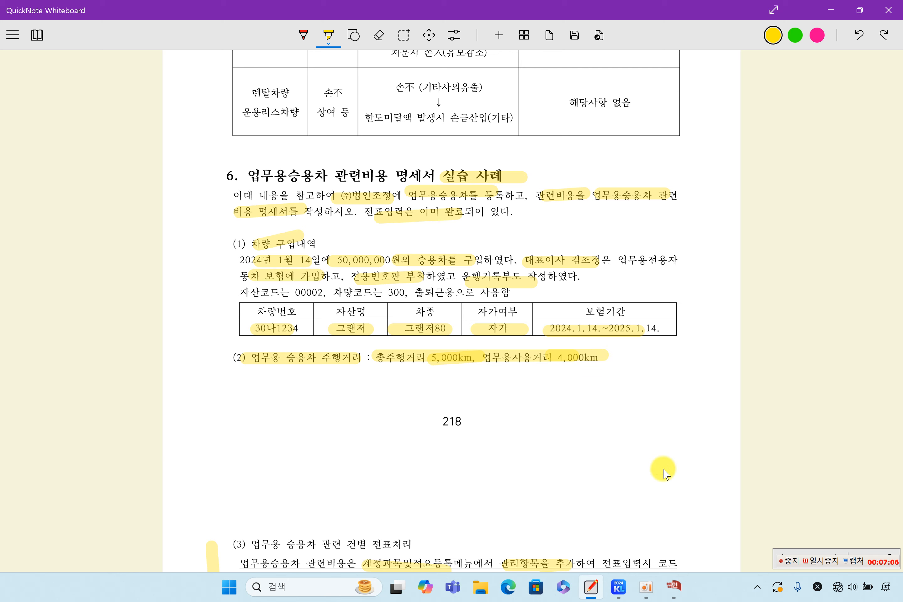
- Switch back to 케이렙 and enter 총주행거리 5,000 km and 업무용 사용거리 4,000 km for the 그랜저
{"action": "left_click", "coordinate": [674, 584]}
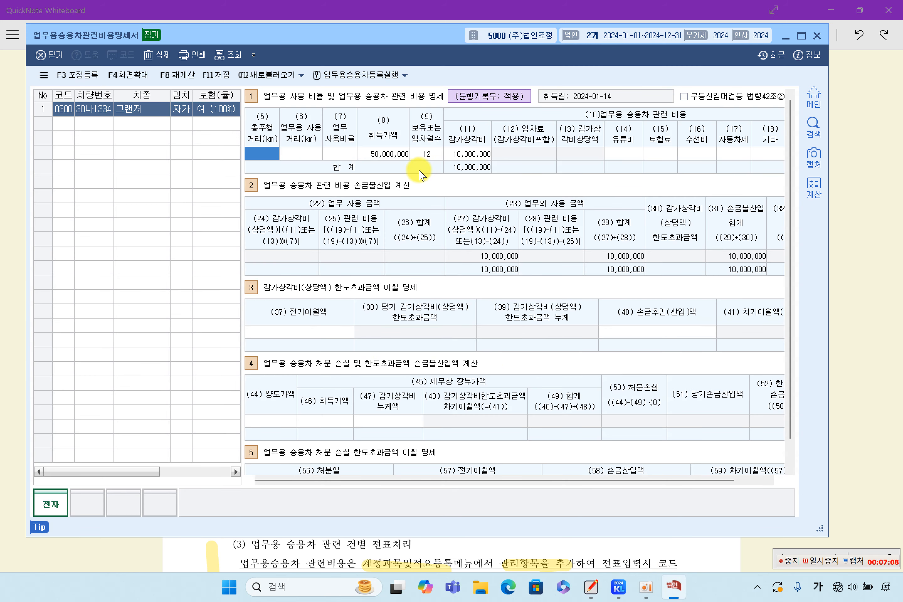
{"action": "type", "text": "5"}
{"action": "key", "text": "Return"}
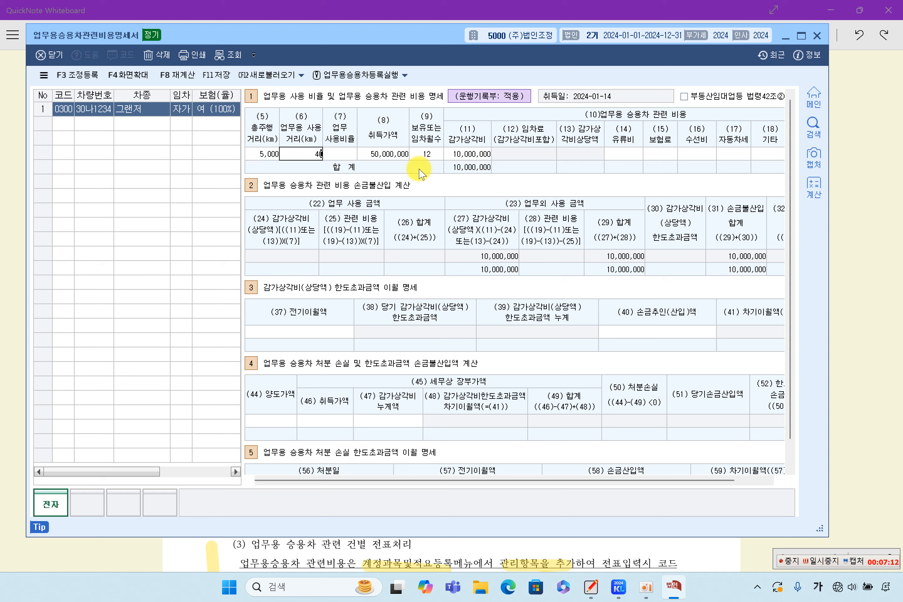
{"action": "key", "text": "Return"}
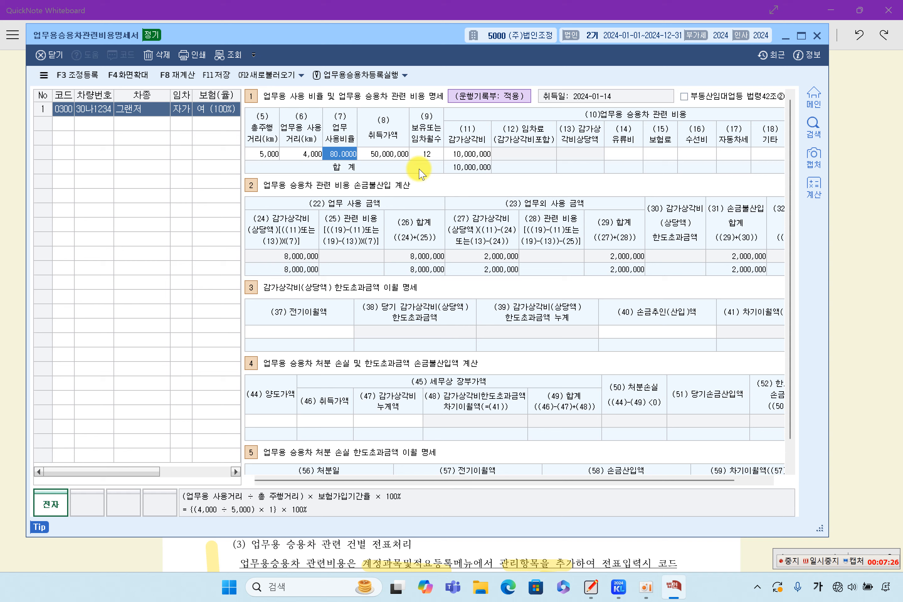
- Examine the 취득가액, 감가상각비, 유류비, 보험료, 수선비, 자동차세 and 기타 cells of the 그랜저 in section 1
{"action": "left_click", "coordinate": [394, 155]}
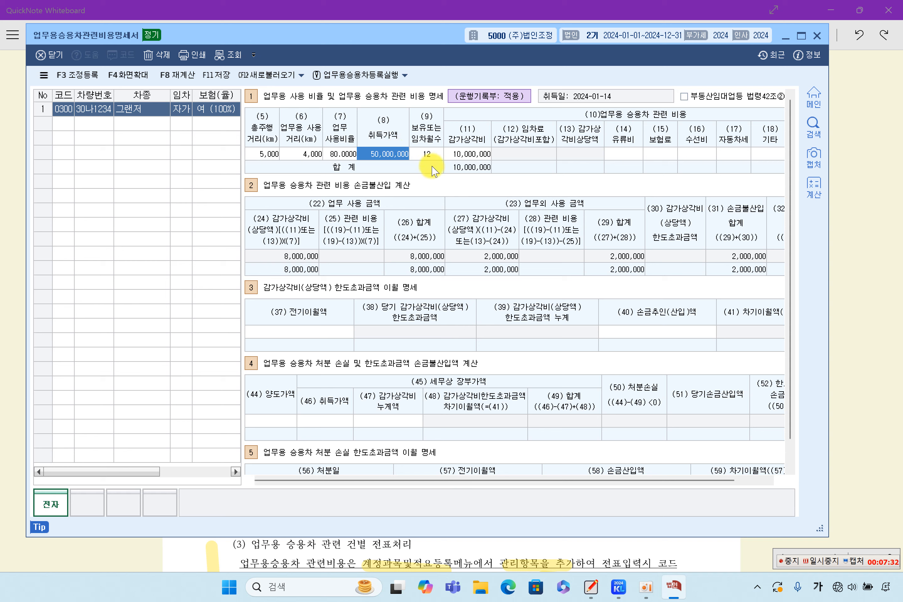
{"action": "left_click", "coordinate": [463, 155]}
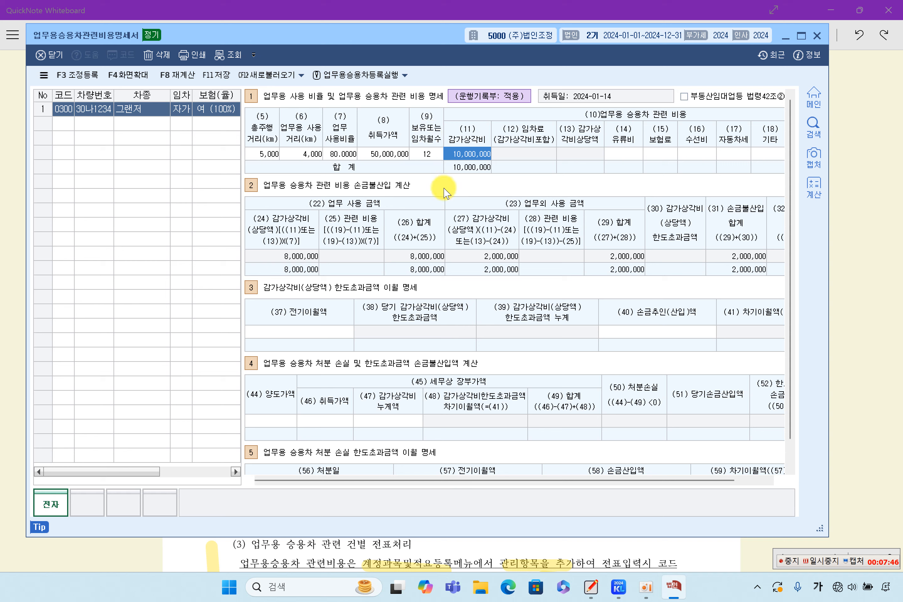
{"action": "left_click", "coordinate": [629, 152]}
{"action": "left_click", "coordinate": [658, 155]}
{"action": "left_click", "coordinate": [693, 155]}
{"action": "left_click", "coordinate": [733, 154]}
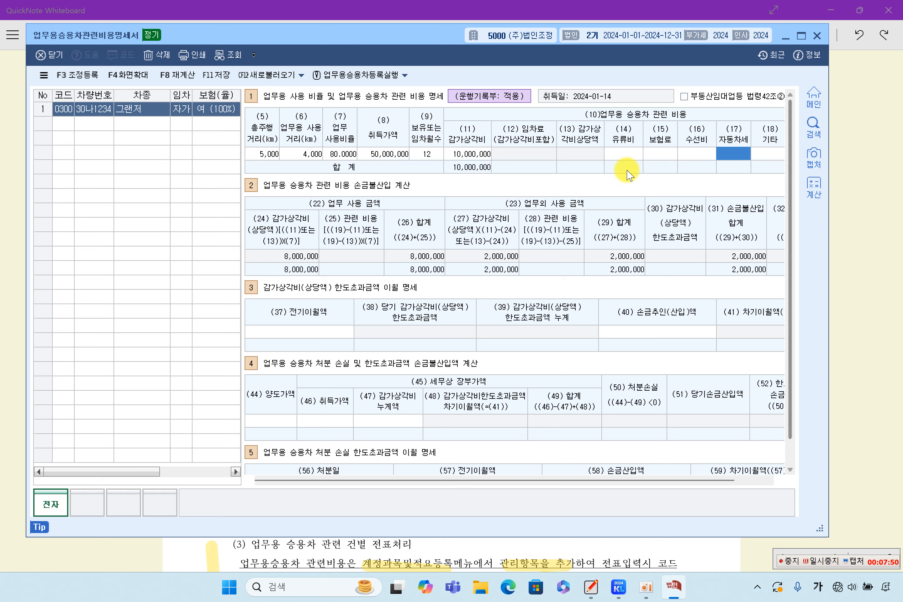
{"action": "left_click", "coordinate": [636, 154]}
{"action": "left_click", "coordinate": [698, 155]}
{"action": "left_click", "coordinate": [735, 154]}
{"action": "left_click", "coordinate": [771, 156]}
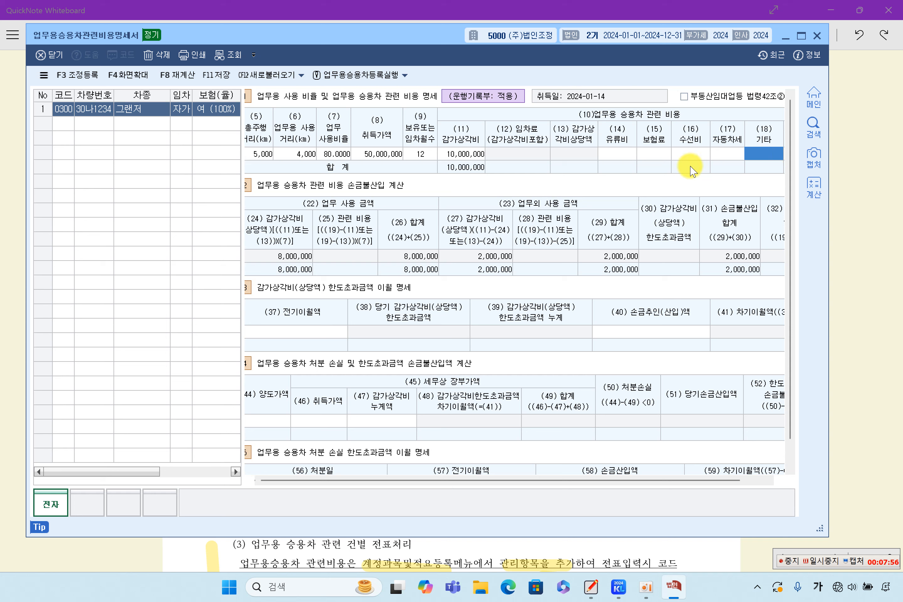
{"action": "left_click", "coordinate": [618, 154]}
{"action": "left_click", "coordinate": [655, 155]}
{"action": "left_click", "coordinate": [690, 155]}
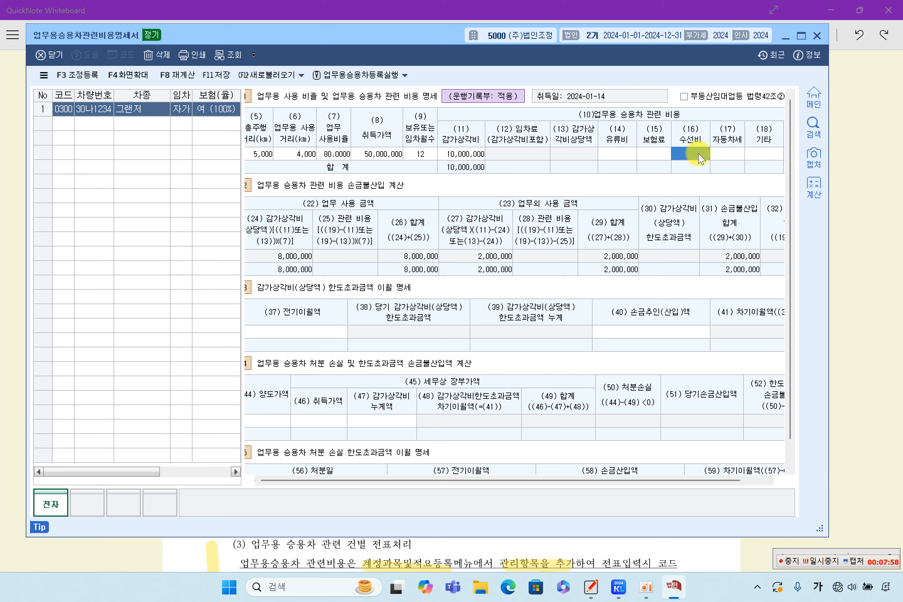
{"action": "left_click", "coordinate": [730, 155]}
{"action": "left_click", "coordinate": [762, 157]}
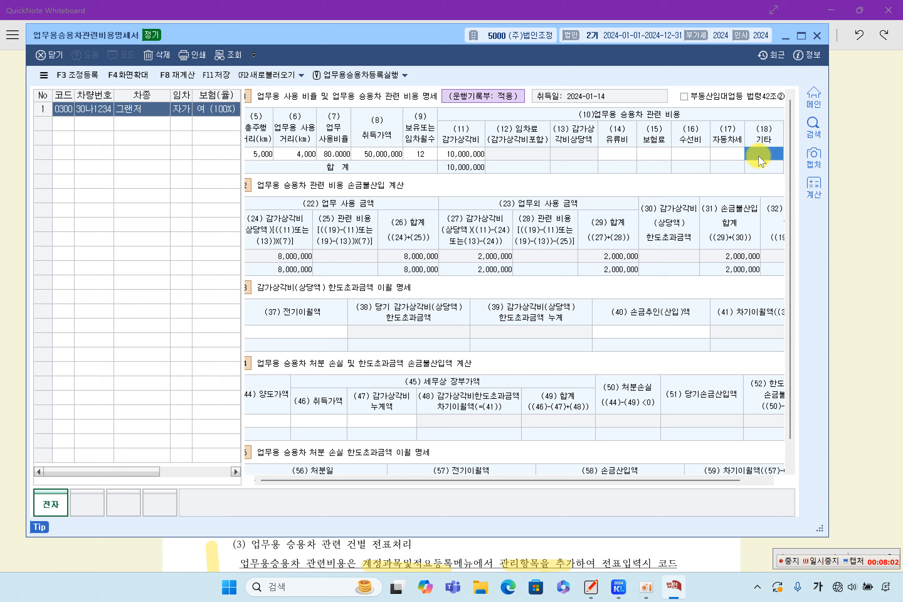
{"action": "left_click", "coordinate": [617, 154]}
{"action": "left_click", "coordinate": [659, 155]}
{"action": "left_click", "coordinate": [695, 158]}
{"action": "left_click", "coordinate": [729, 157]}
{"action": "left_click", "coordinate": [749, 157]}
{"action": "left_click", "coordinate": [621, 154]}
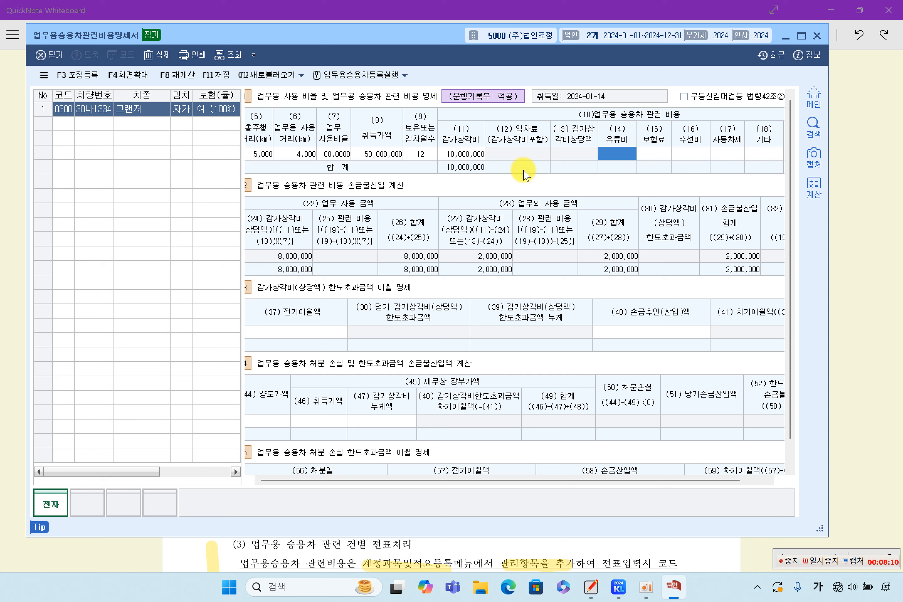
{"action": "left_click", "coordinate": [454, 155]}
- Enter the 그랜저's expenses as 유류비 880,000, 보험료 1,200,000 and 수선비 3,300,000, leaving 자동차세 and 기타 blank
{"action": "left_click", "coordinate": [618, 155]}
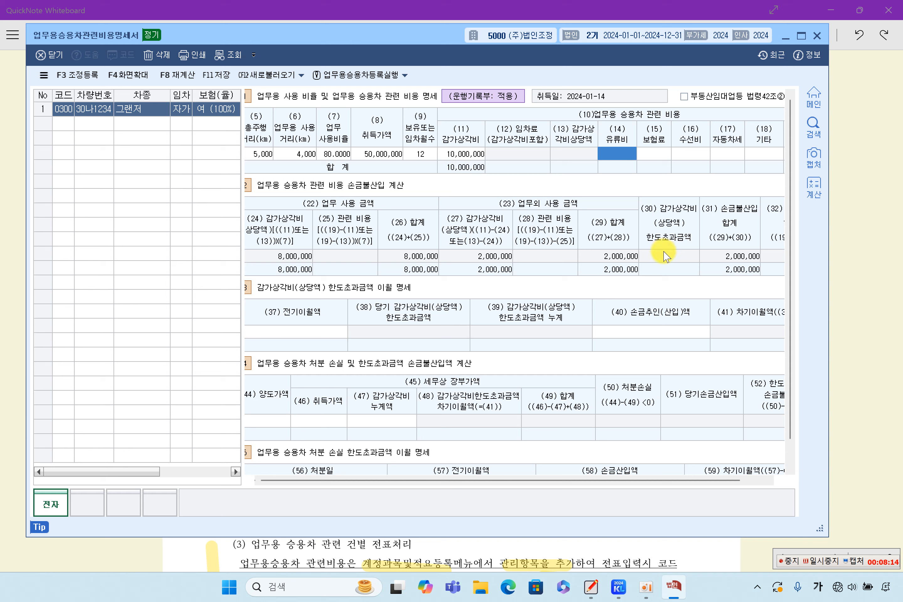
{"action": "type", "text": "880,000"}
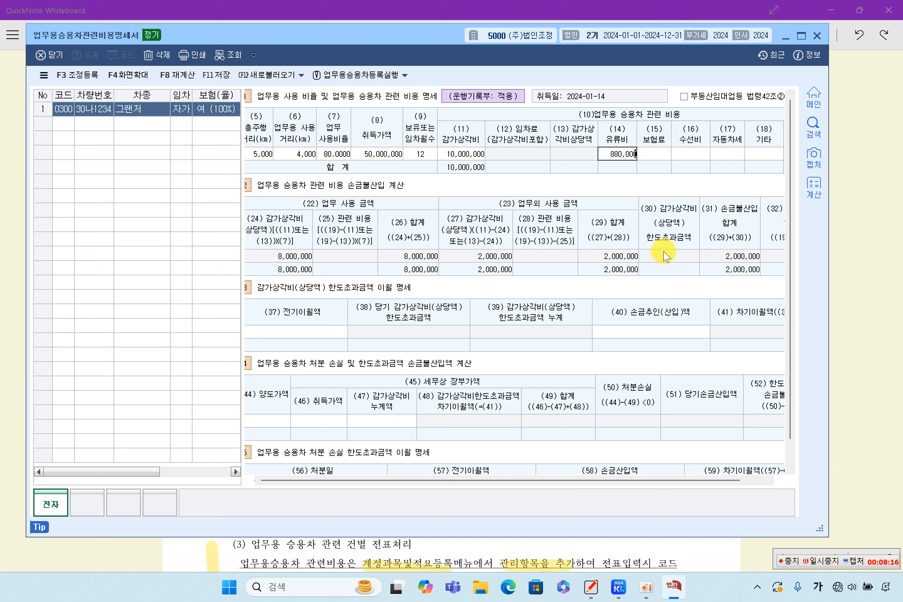
{"action": "key", "text": "Return"}
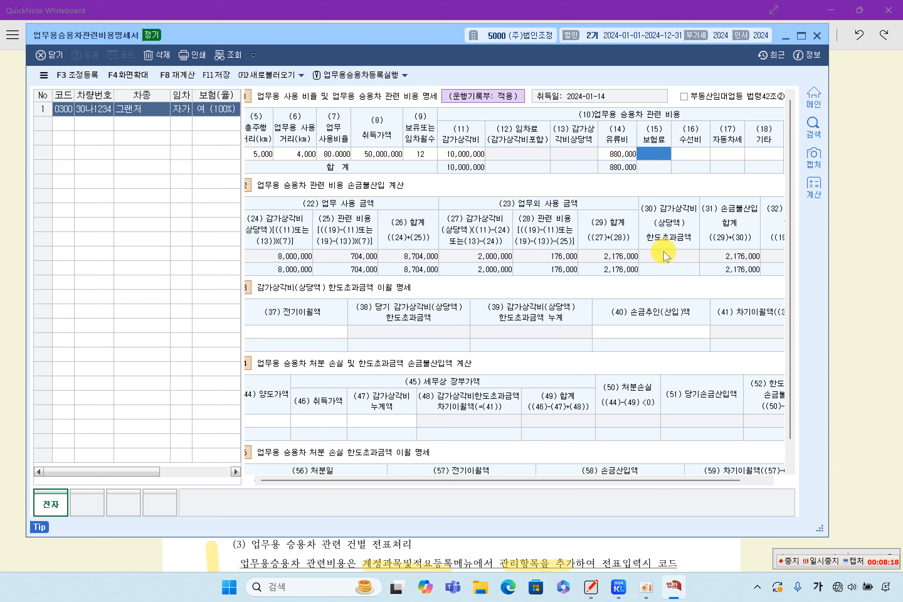
{"action": "type", "text": "1,200,000"}
{"action": "key", "text": "Return"}
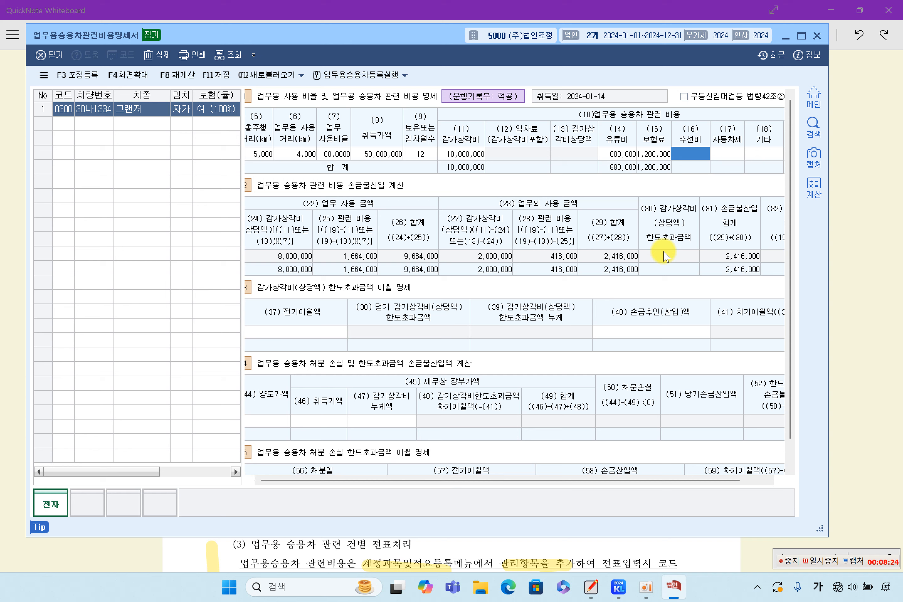
{"action": "type", "text": "3,"}
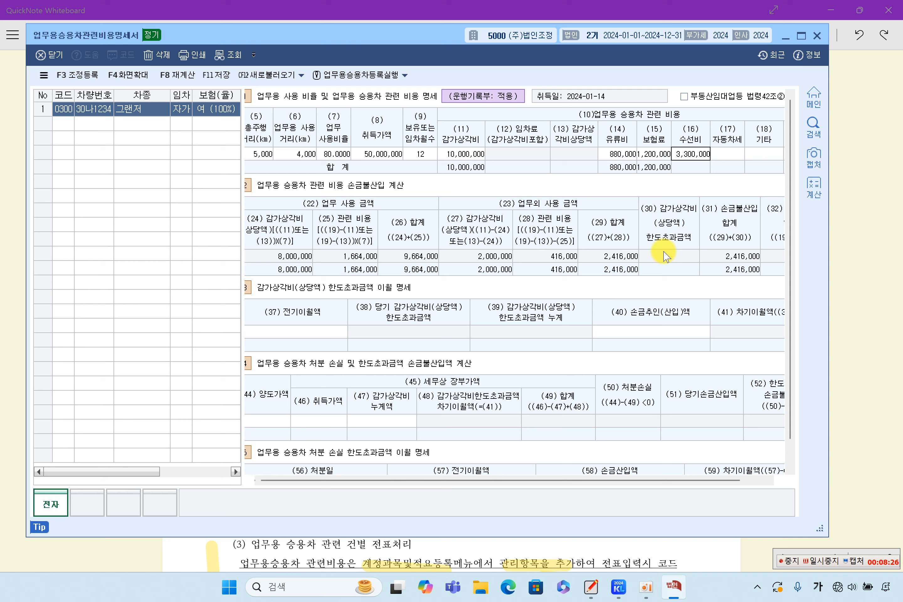
{"action": "type", "text": "300,000"}
{"action": "key", "text": "Return"}
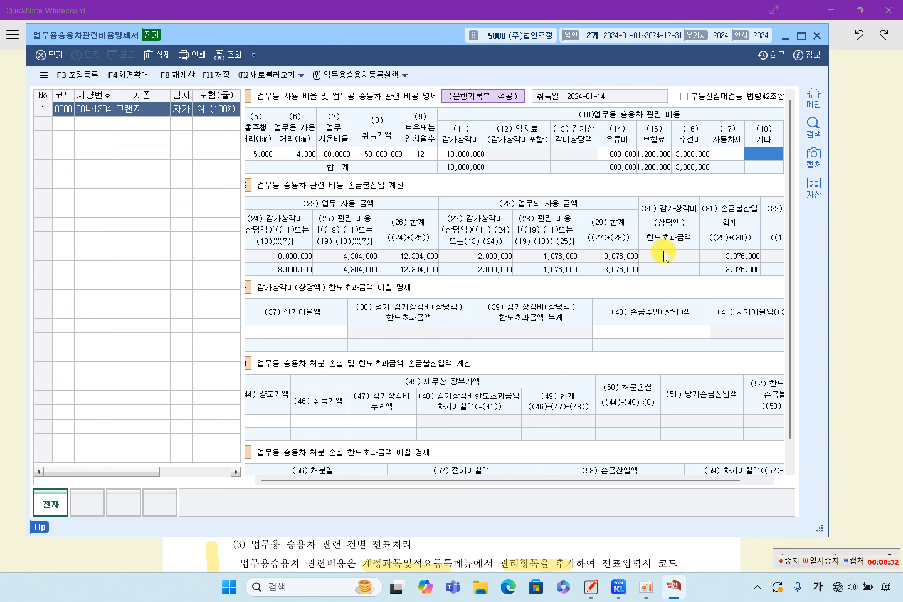
{"action": "key", "text": "Return"}
{"action": "key", "text": "Return"}
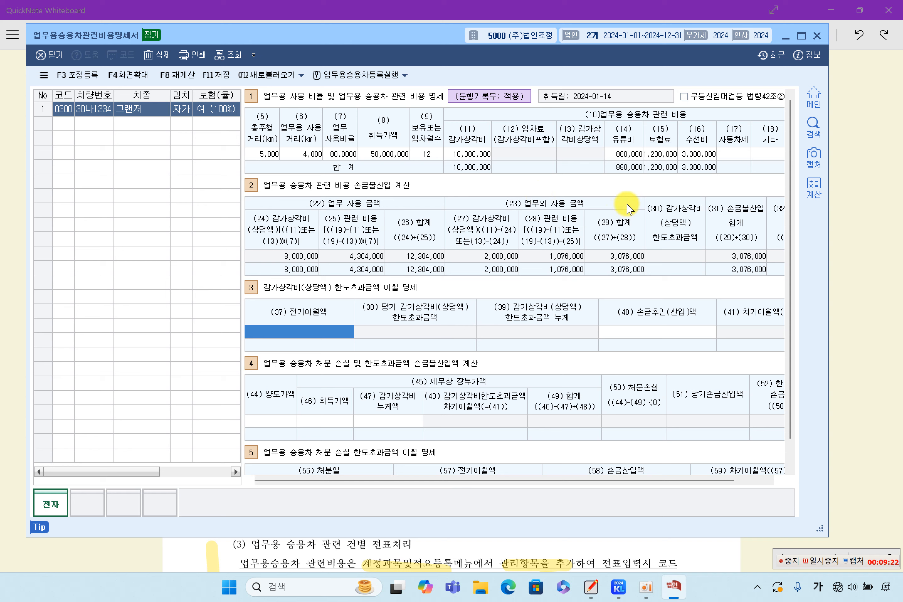
{"action": "left_click", "coordinate": [620, 154]}
{"action": "left_click", "coordinate": [661, 154]}
{"action": "left_click", "coordinate": [697, 155]}
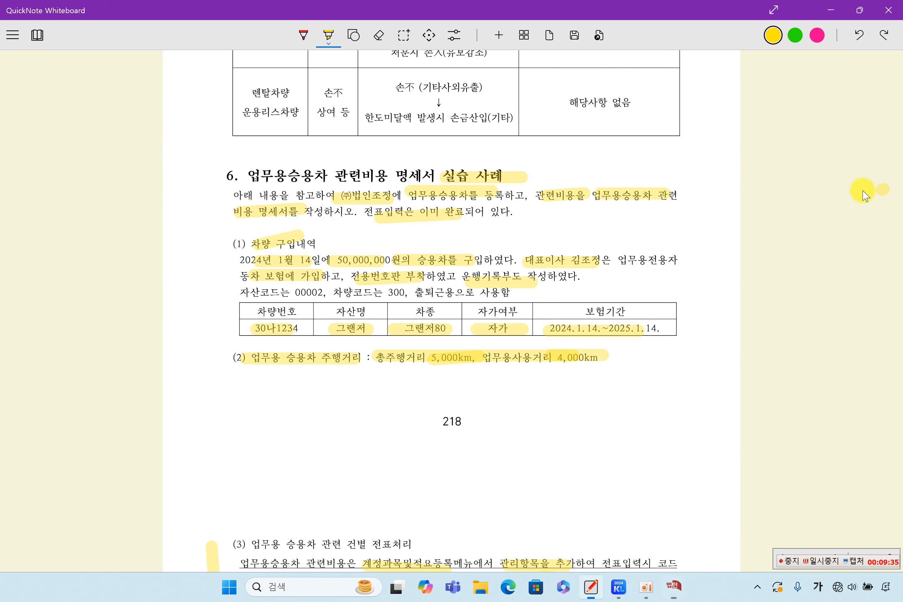
- Switch to QuickNote Whiteboard and highlight the 업무외 사용 금액 figures in practice step (2) and the 업무미사용분 amount in the adjustment table
{"action": "left_click", "coordinate": [886, 189]}
{"action": "scroll", "coordinate": [659, 314], "scroll_direction": "down", "scroll_amount": 5}
{"action": "scroll", "coordinate": [659, 314], "scroll_direction": "down", "scroll_amount": 15}
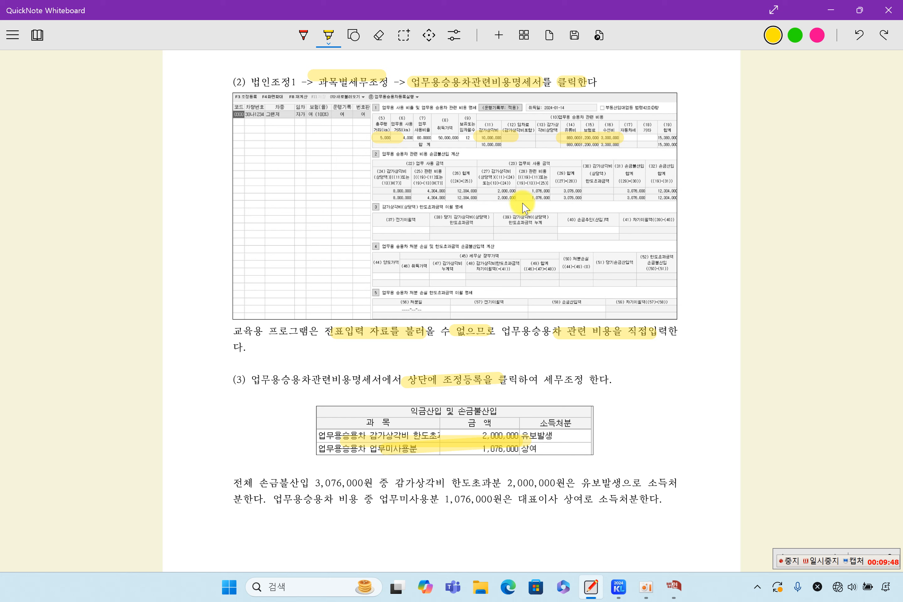
{"action": "left_click_drag", "start_coordinate": [527, 190], "coordinate": [550, 190]}
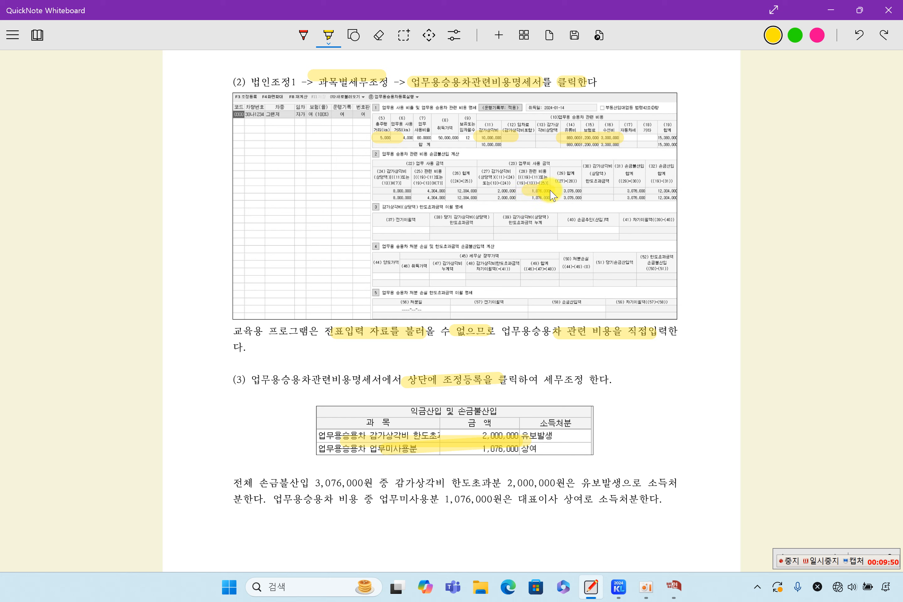
{"action": "left_click_drag", "start_coordinate": [472, 452], "coordinate": [523, 446]}
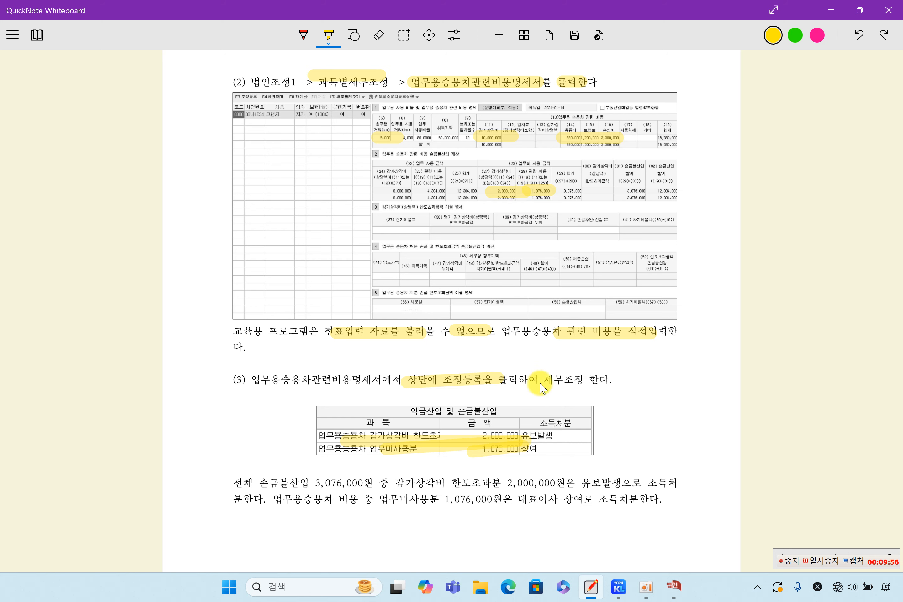
- Switch back to 케이렙, open 조정 등록 for the 업무용승용차관련비용명세서 and select the first empty row under 익금산입 및 손금불산입
{"action": "scroll", "coordinate": [505, 394], "scroll_direction": "down", "scroll_amount": 2}
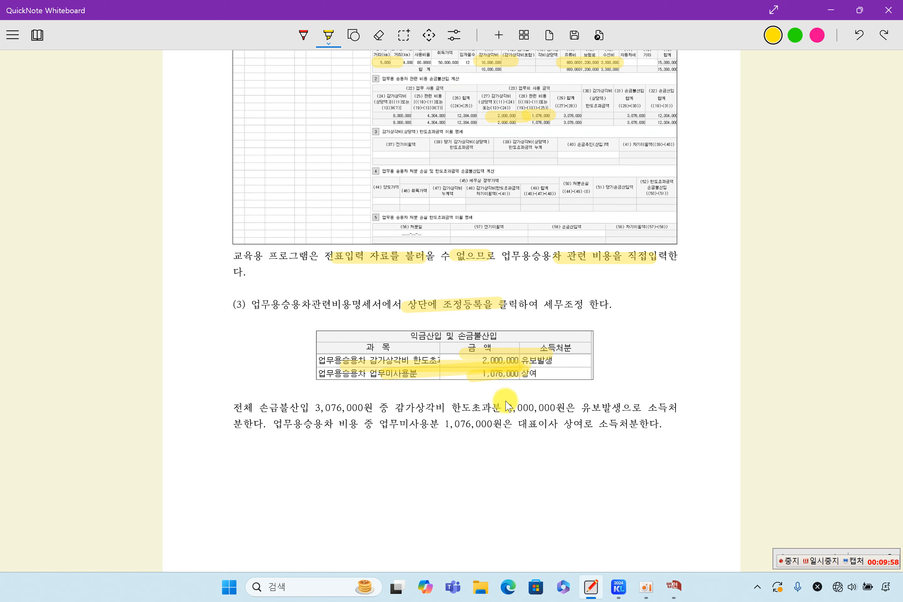
{"action": "scroll", "coordinate": [486, 357], "scroll_direction": "up", "scroll_amount": 2}
{"action": "scroll", "coordinate": [533, 295], "scroll_direction": "down", "scroll_amount": 2}
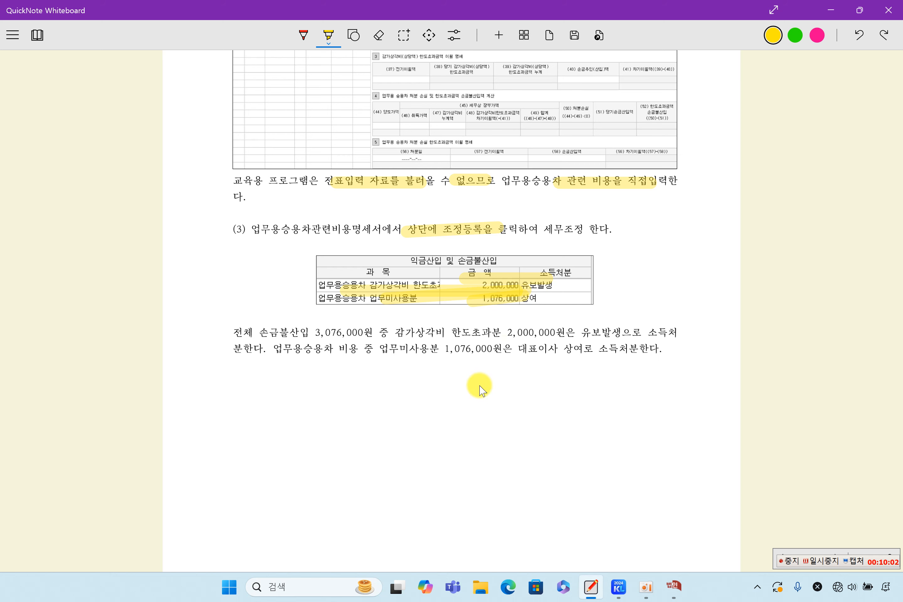
{"action": "left_click", "coordinate": [674, 586]}
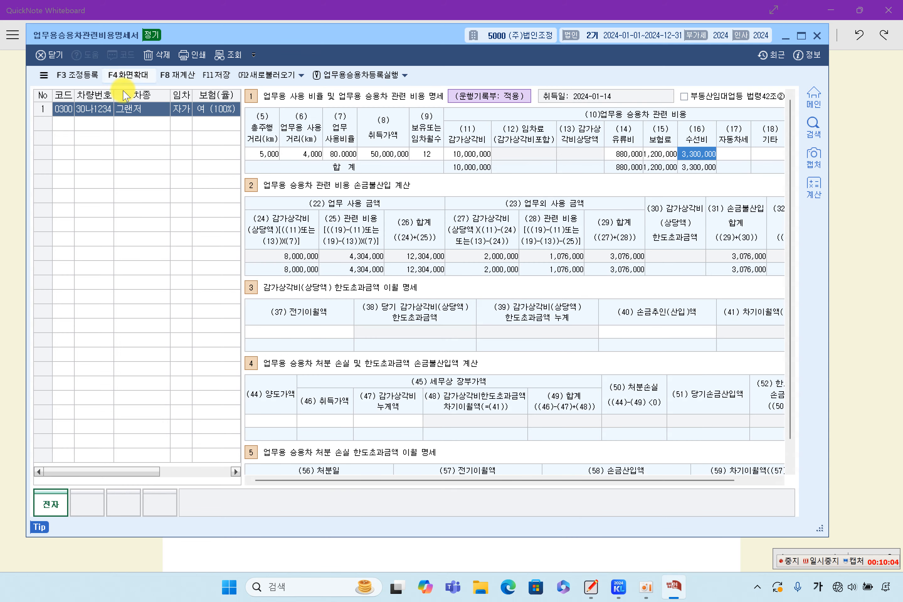
{"action": "left_click", "coordinate": [77, 74]}
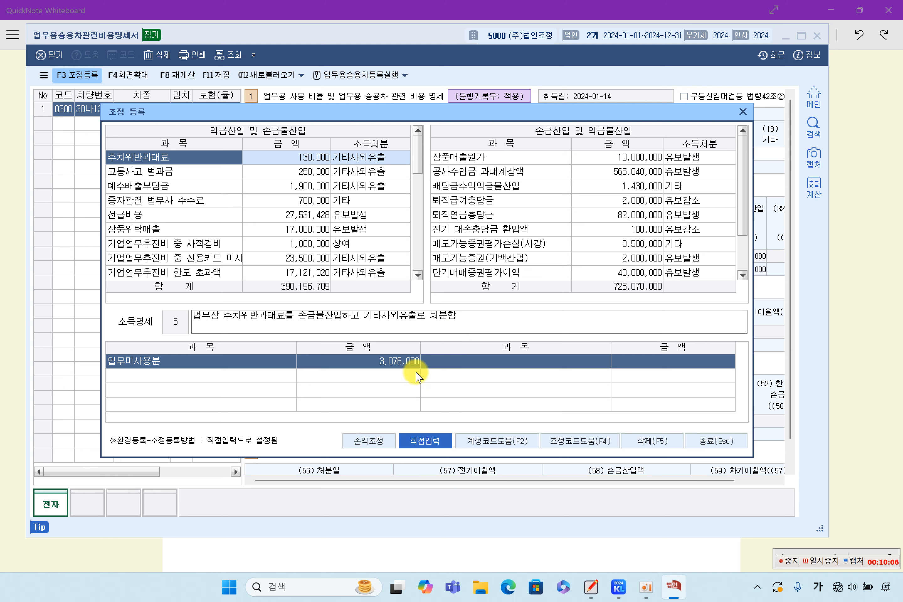
{"action": "scroll", "coordinate": [303, 206], "scroll_direction": "down", "scroll_amount": 5}
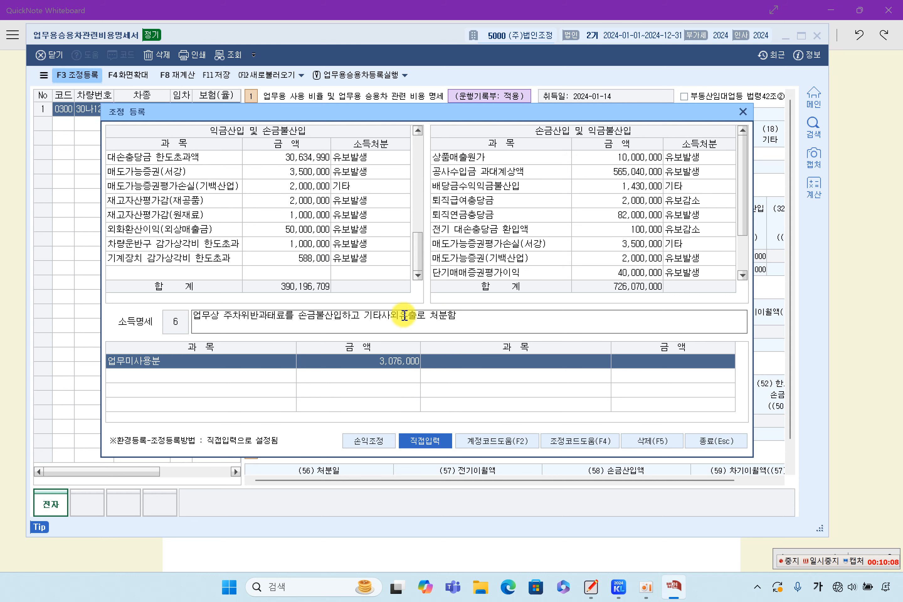
{"action": "left_click", "coordinate": [202, 274]}
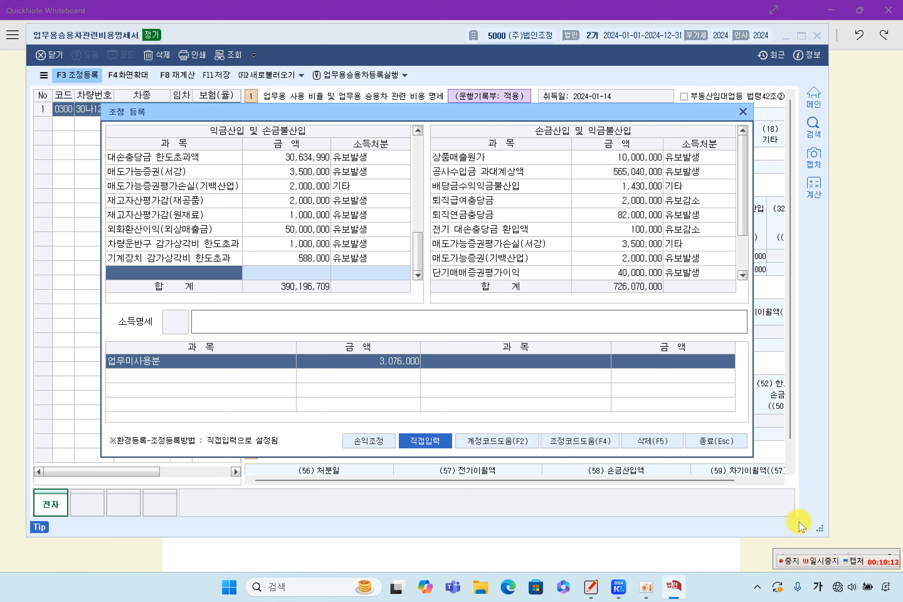
{"action": "left_click", "coordinate": [821, 559]}
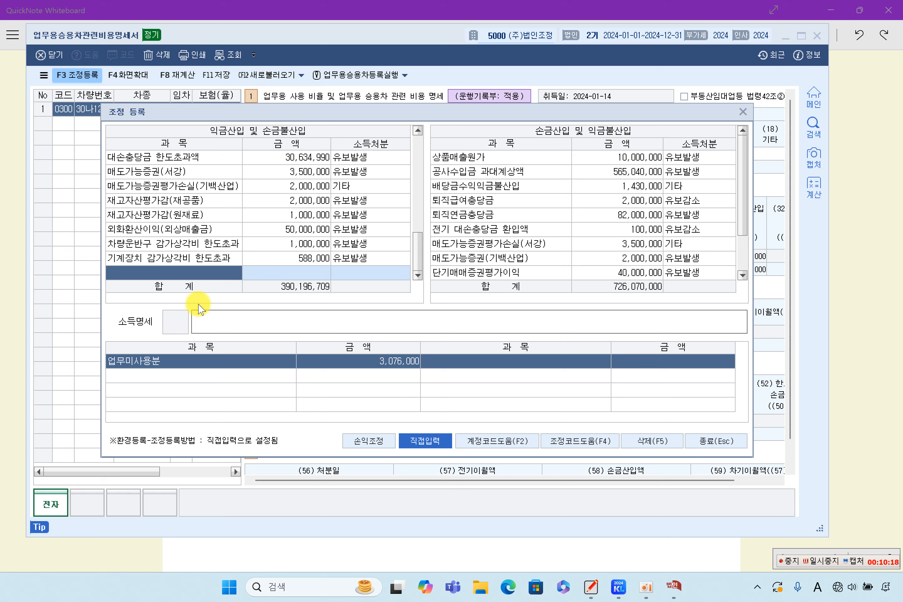
{"action": "left_click", "coordinate": [172, 275]}
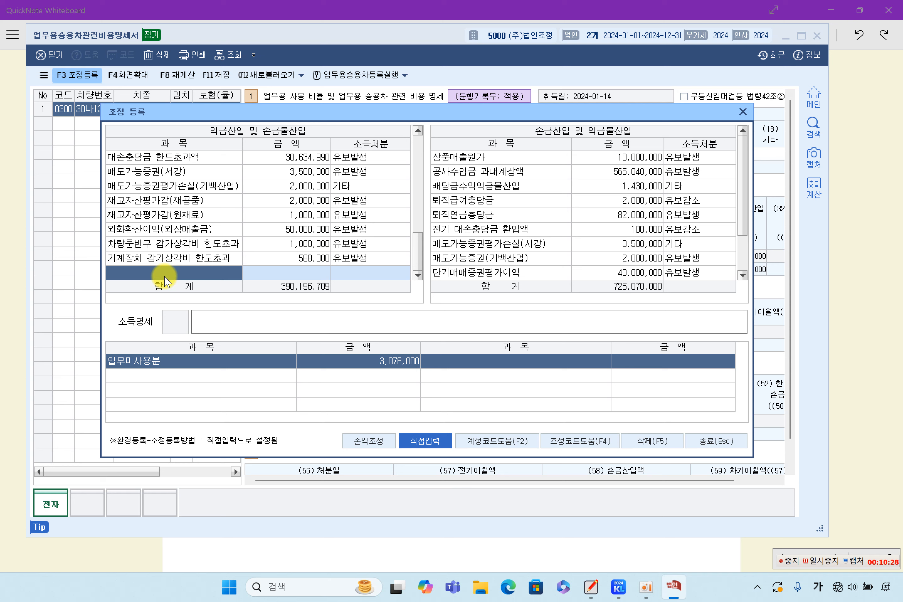
- Enter the 손금불산입 adjustment 업무용승용차 감가상각비 한도초과 for 2,000,000 with 소득처분 유보발생
{"action": "type", "text": "업무용승용ㅊ"}
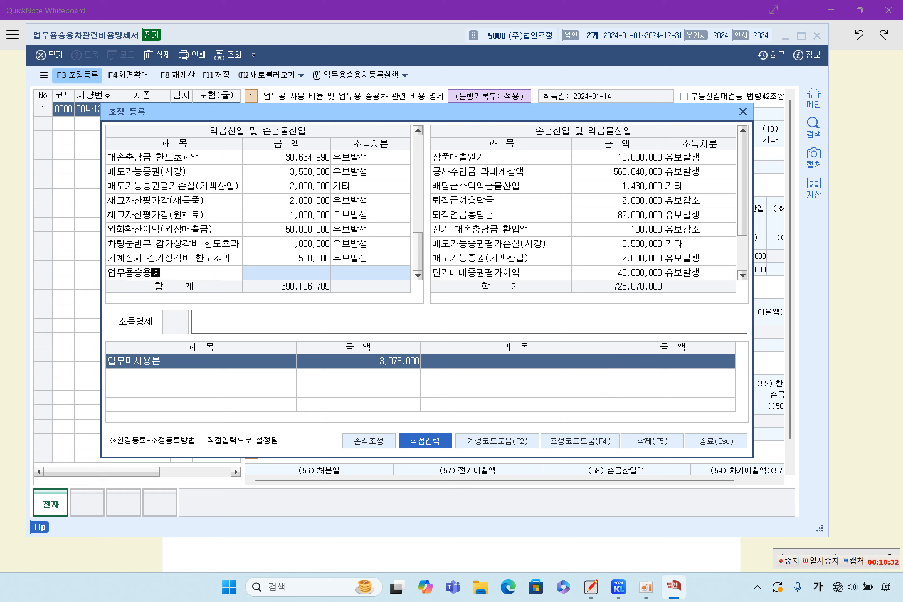
{"action": "type", "text": "ㅏ 감가상각비 한도초과"}
{"action": "key", "text": "Return"}
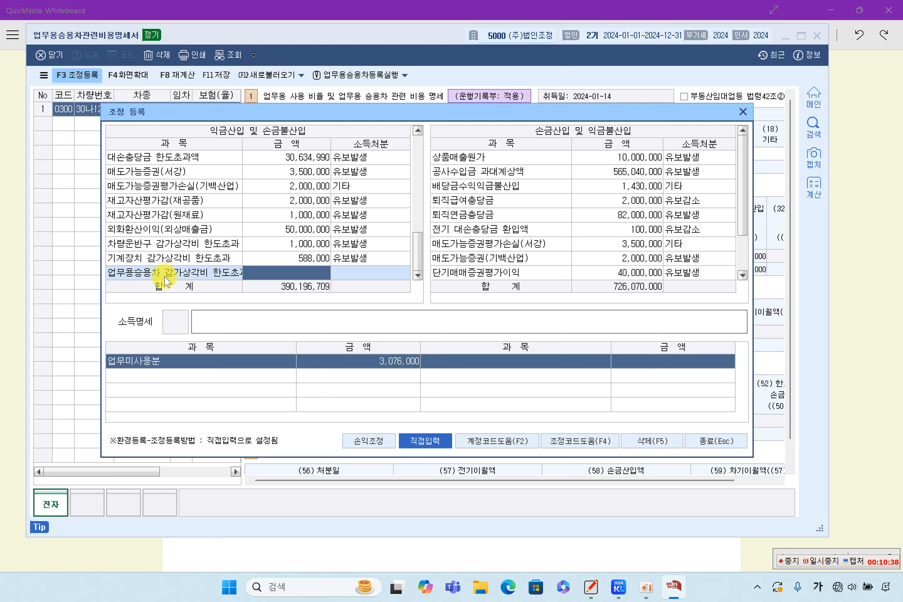
{"action": "type", "text": "2000000"}
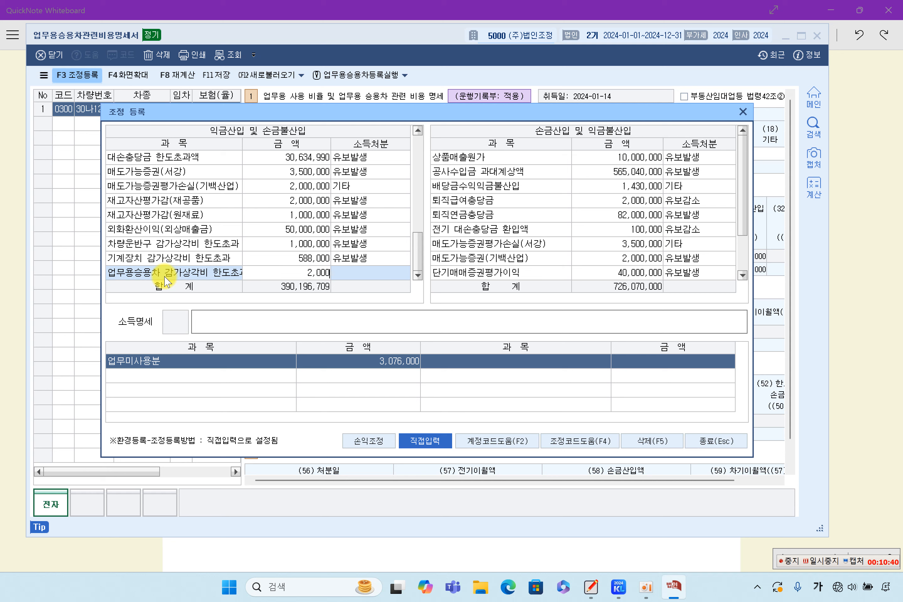
{"action": "key", "text": "Return"}
{"action": "type", "text": "1"}
{"action": "key", "text": "Return"}
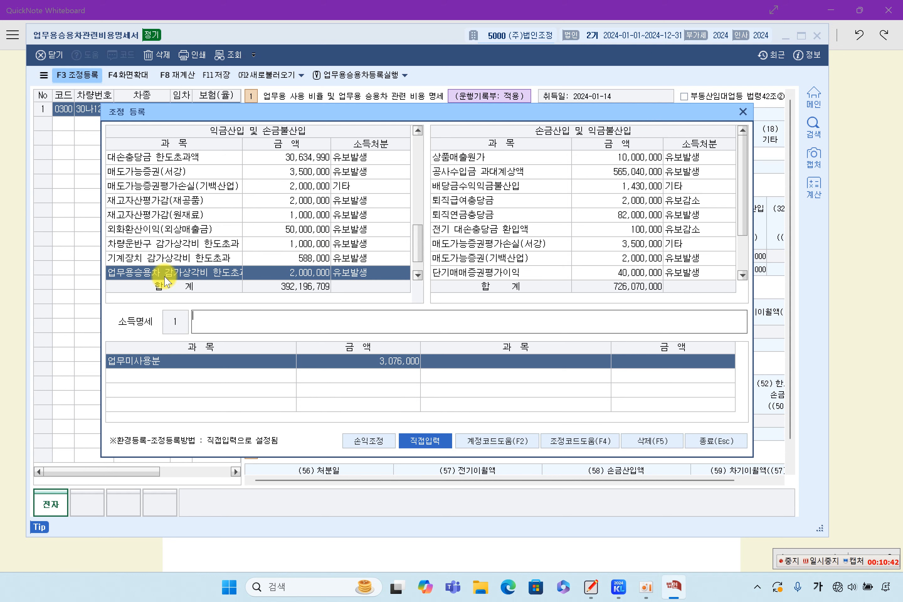
{"action": "key", "text": "Return"}
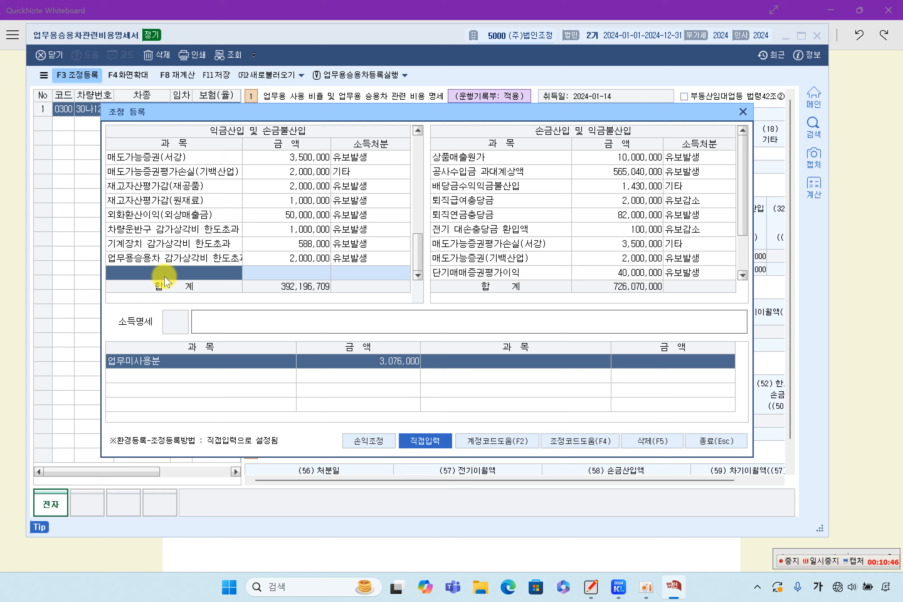
- Add the 손금불산입 adjustment 업무용승용차 업무미사용분 for 1,076,000 with 소득처분 상여
{"action": "type", "text": "업무"}
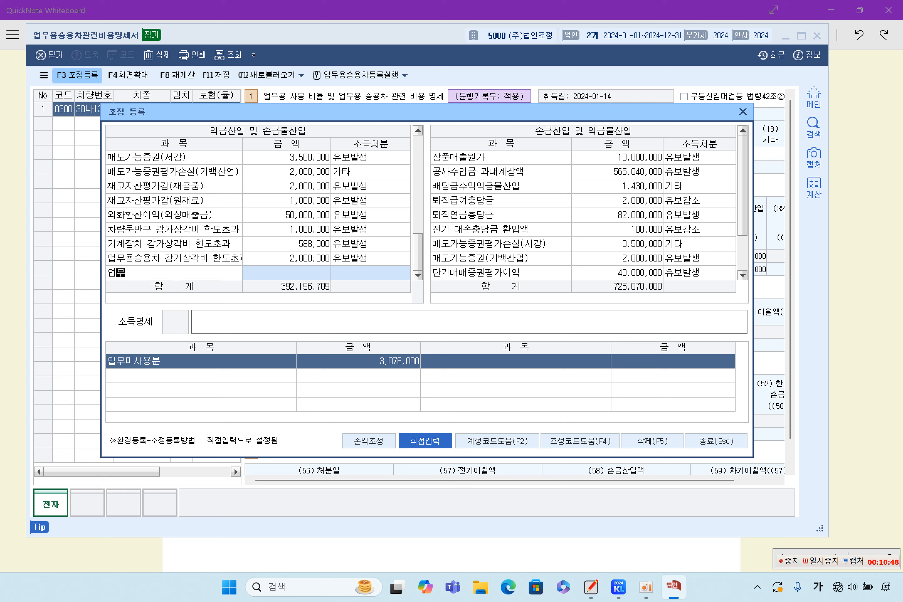
{"action": "type", "text": "용승ㅇ용차 업무비"}
{"action": "key", "text": "BackSpace"}
{"action": "type", "text": "미사용부ㄴ"}
{"action": "key", "text": "Return"}
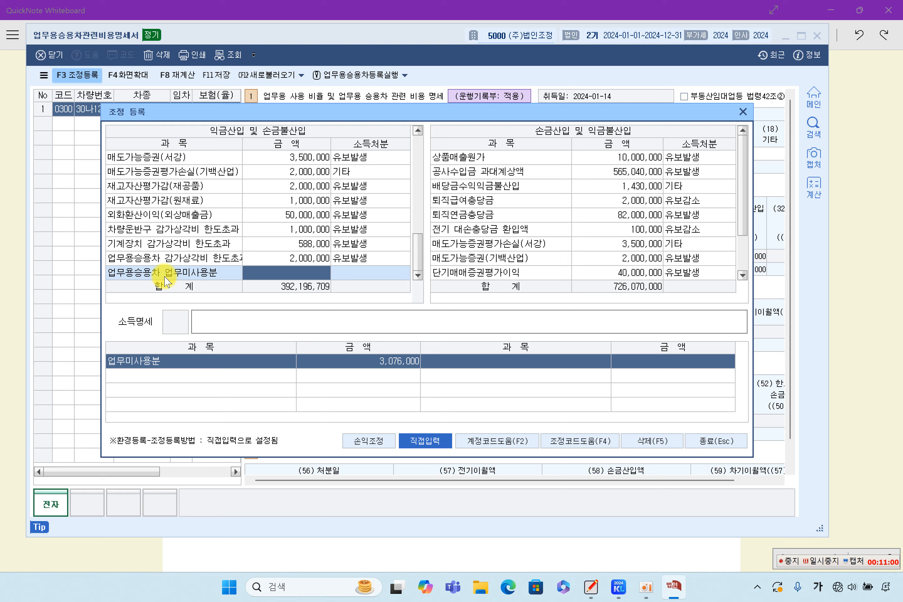
{"action": "type", "text": "10"}
{"action": "type", "text": "76000"}
{"action": "key", "text": "Return"}
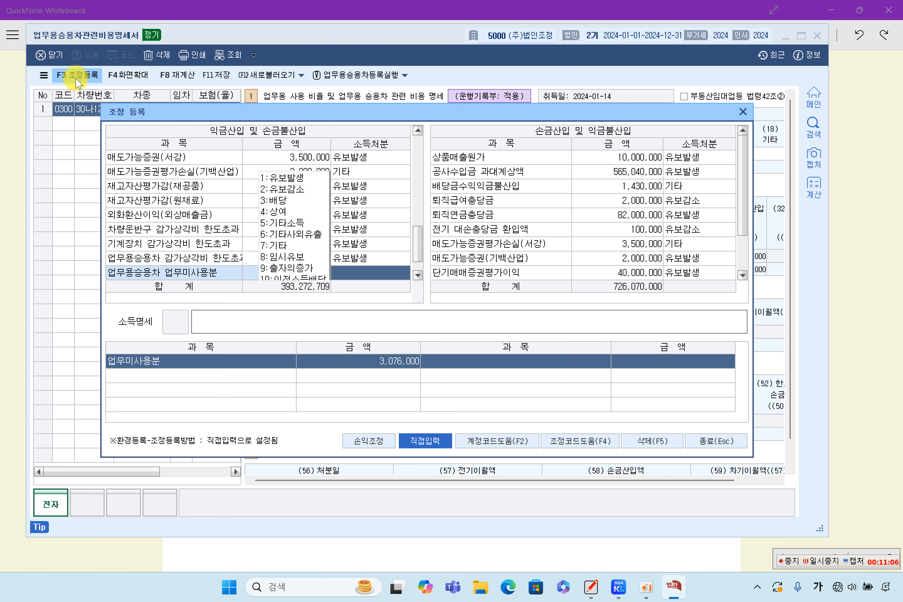
{"action": "left_click", "coordinate": [288, 211]}
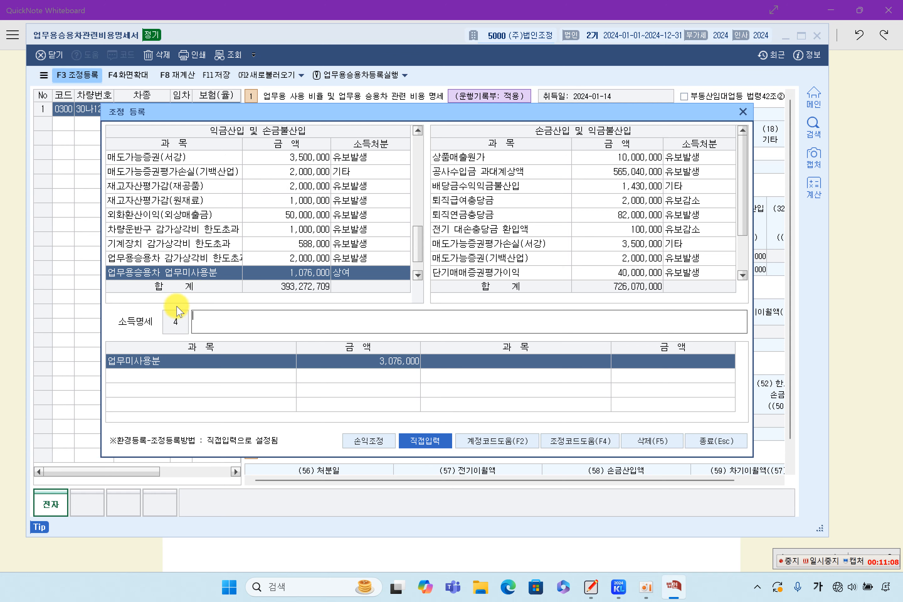
- Review the 과목 and 금액 of the two 업무용승용차 entries under 익금산입 및 손금불산입
{"action": "left_click", "coordinate": [173, 279]}
{"action": "left_click", "coordinate": [185, 261]}
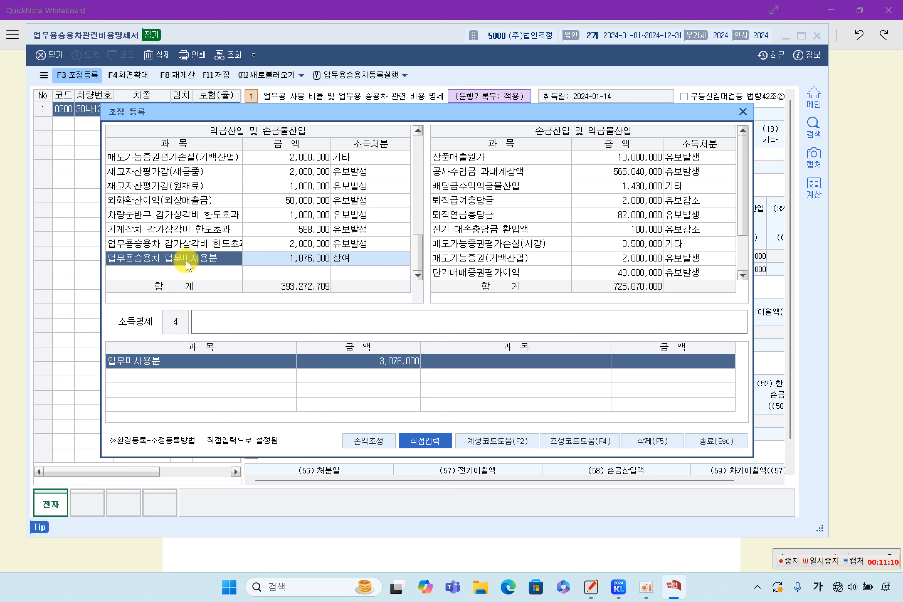
{"action": "scroll", "coordinate": [678, 264], "scroll_direction": "down", "scroll_amount": 1}
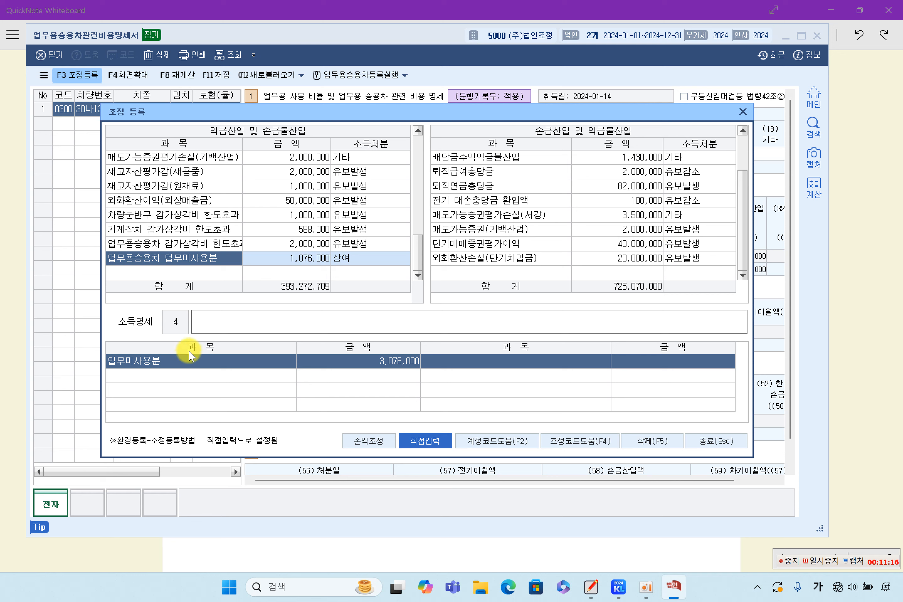
{"action": "left_click", "coordinate": [212, 244]}
{"action": "left_click", "coordinate": [269, 253]}
{"action": "left_click", "coordinate": [272, 246]}
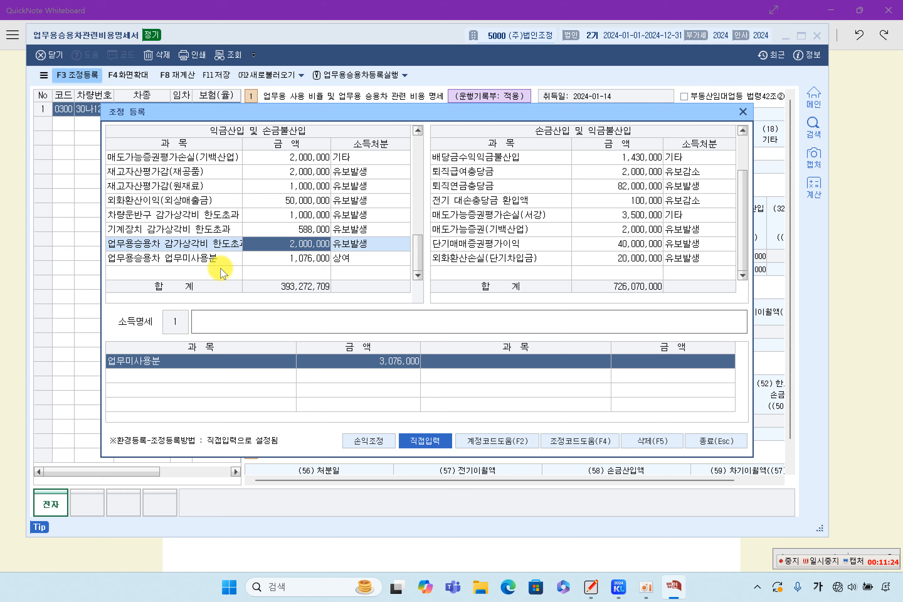
{"action": "left_click", "coordinate": [227, 258]}
{"action": "left_click", "coordinate": [302, 260]}
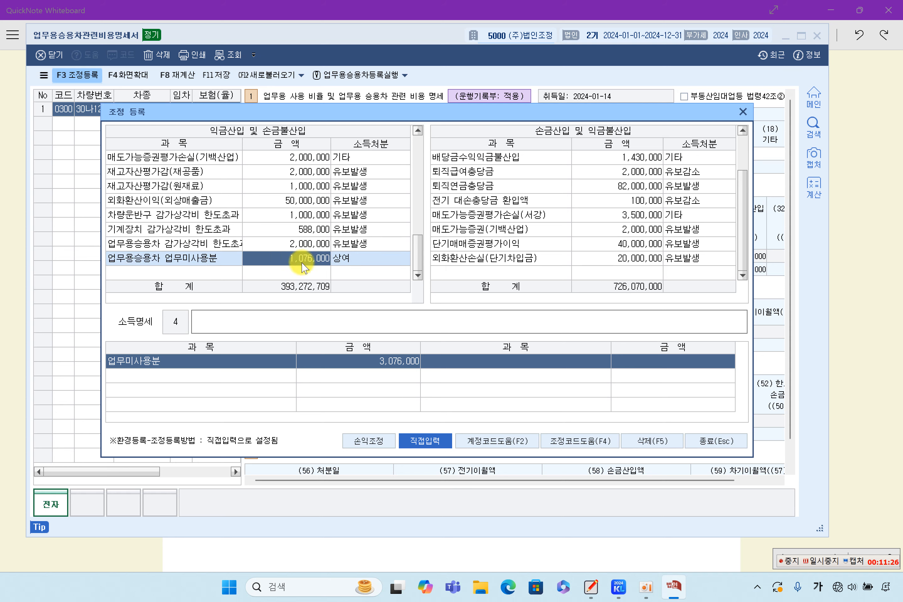